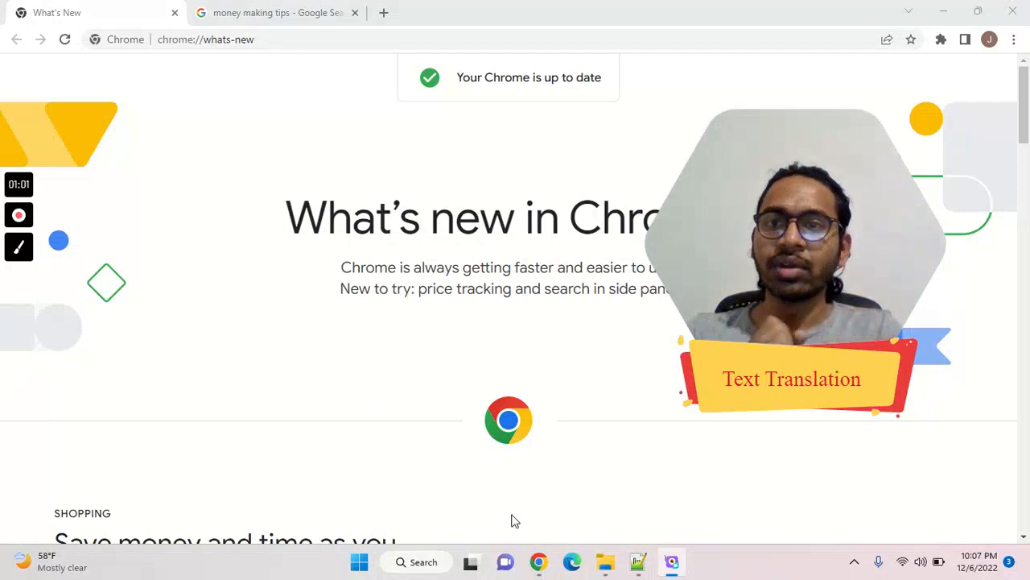
Open NerdWallet's "25 Ways to Make Money Online and Offline" article from the search results and review its "Pick up freelance work online" section.
left_click(268, 13)
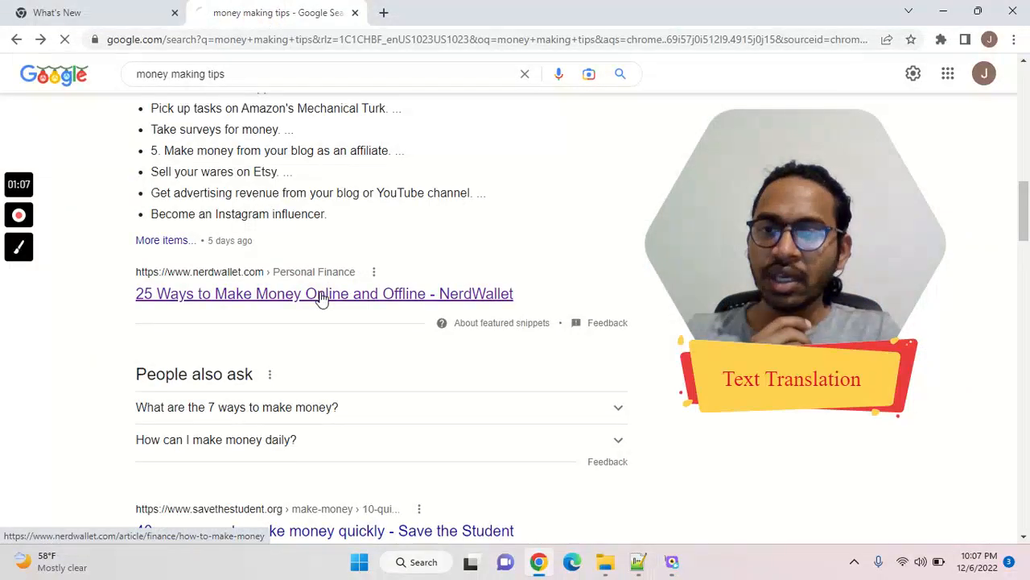
scroll(322, 300, "down", 5)
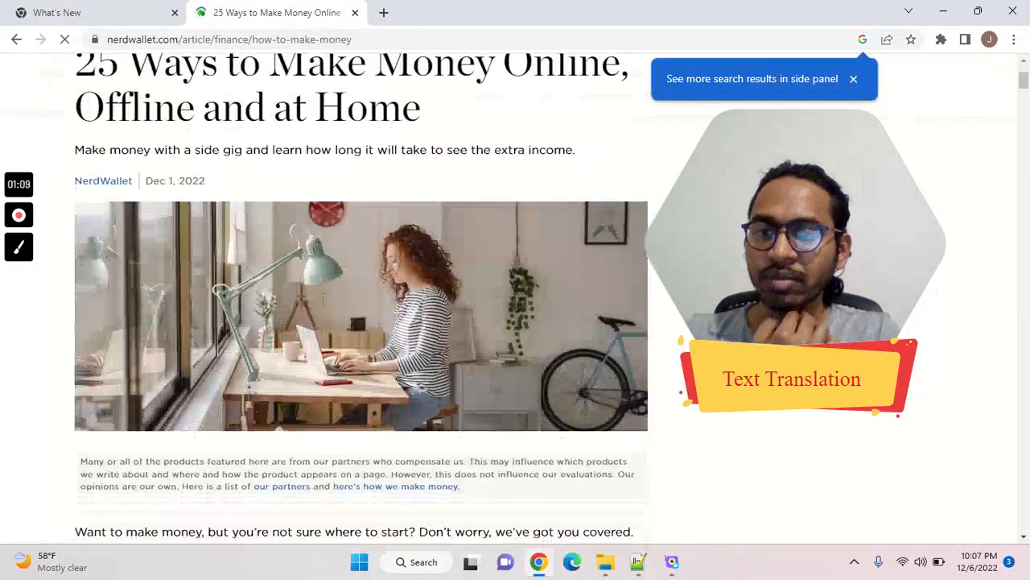
scroll(322, 300, "down", 2)
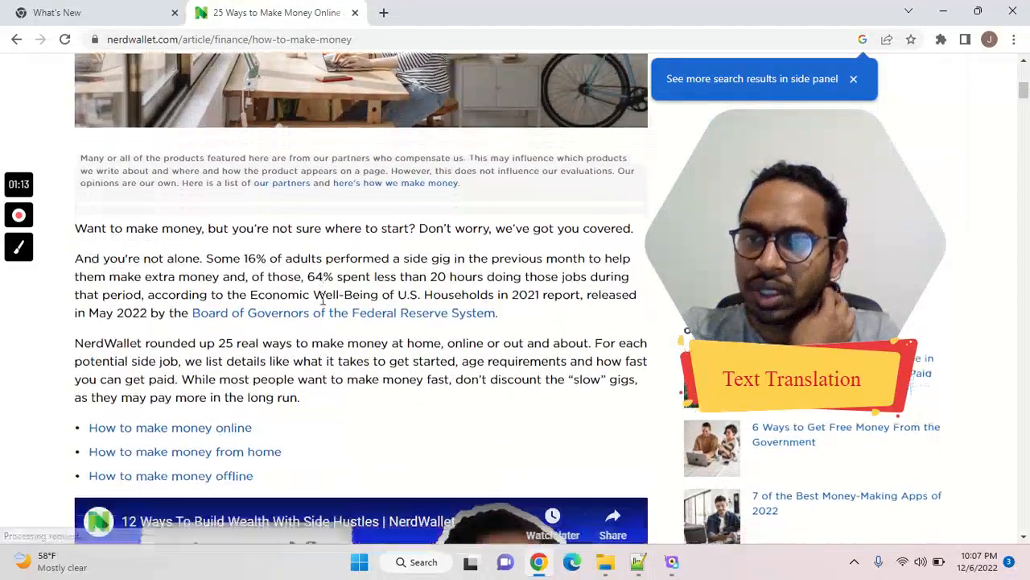
scroll(323, 299, "up", 7)
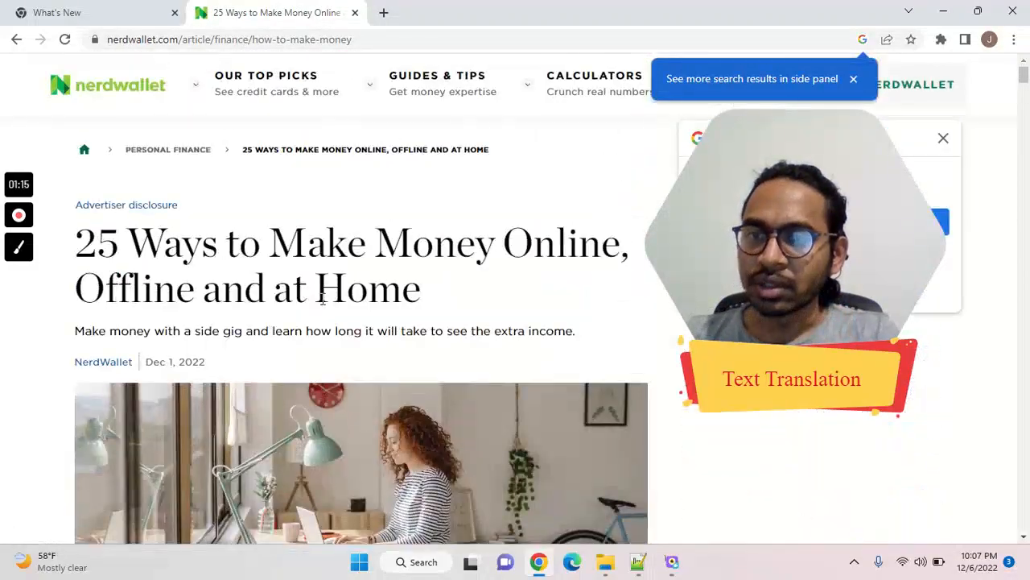
scroll(323, 298, "down", 2)
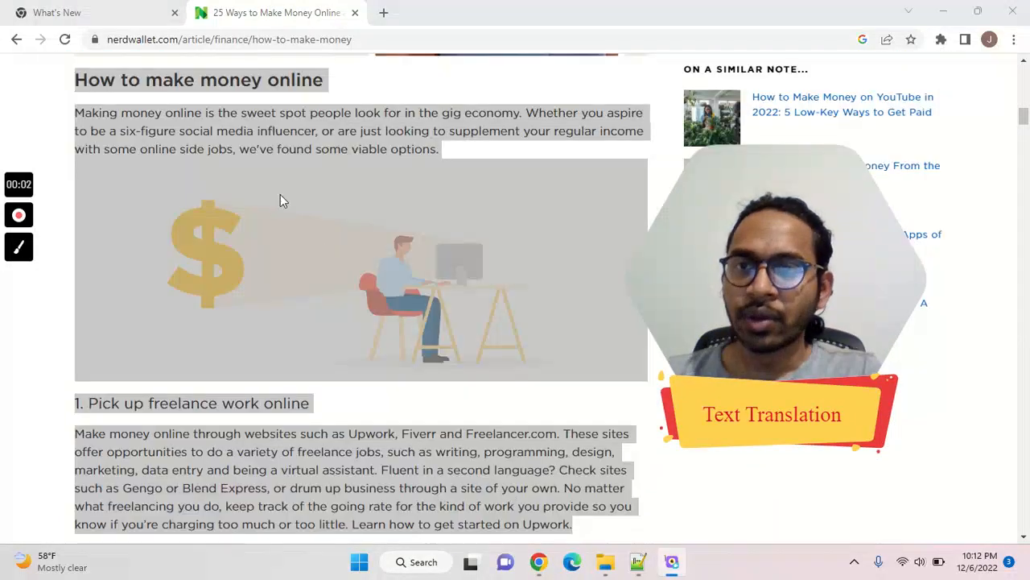
scroll(319, 412, "down", 2)
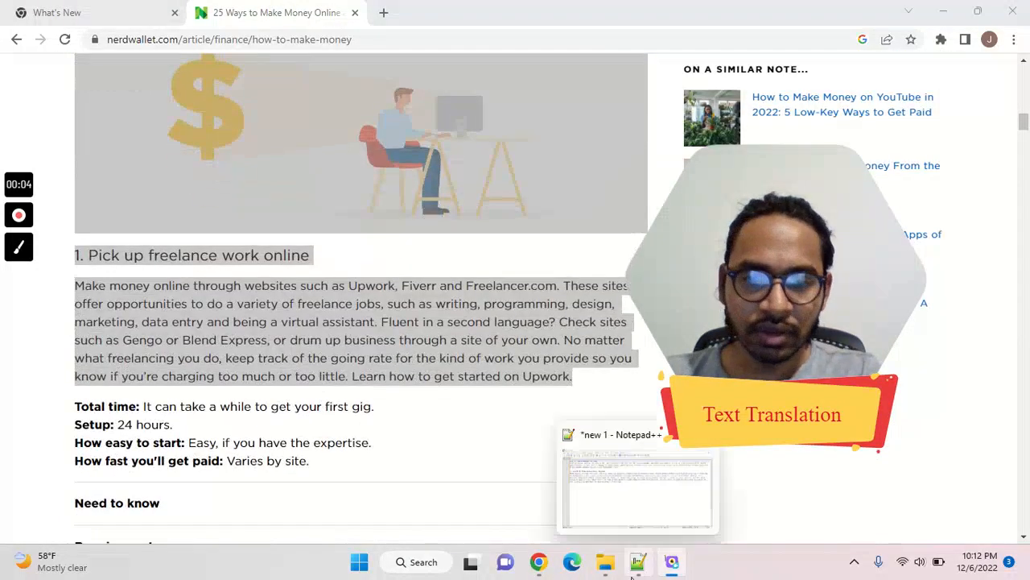
Switch to Notepad++ and copy all the text in the new 1 file.
left_click(633, 571)
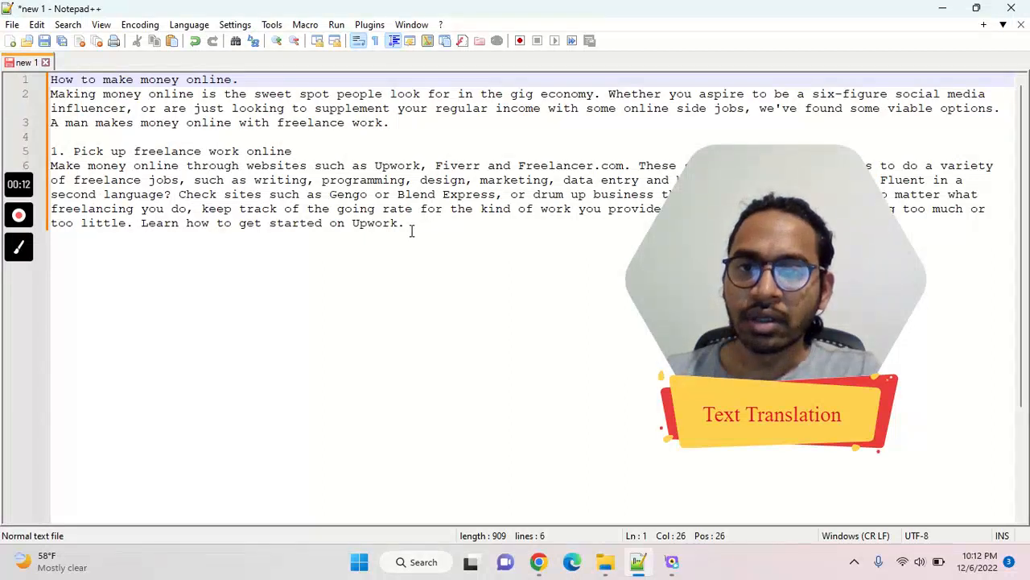
left_click_drag(411, 231, 56, 80)
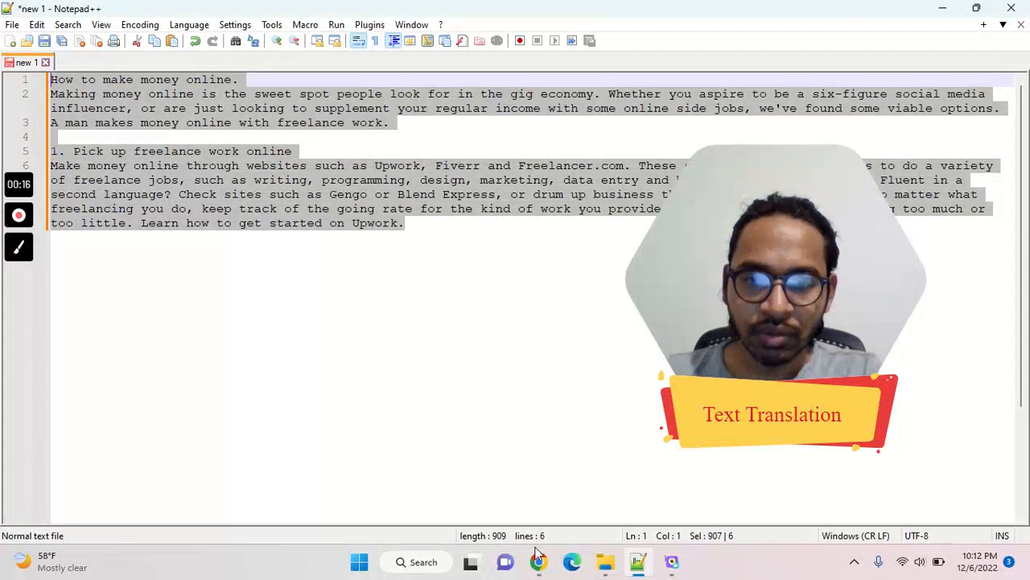
Switch to Chrome and open Google Docs in a new tab from the list of Google apps.
left_click(537, 475)
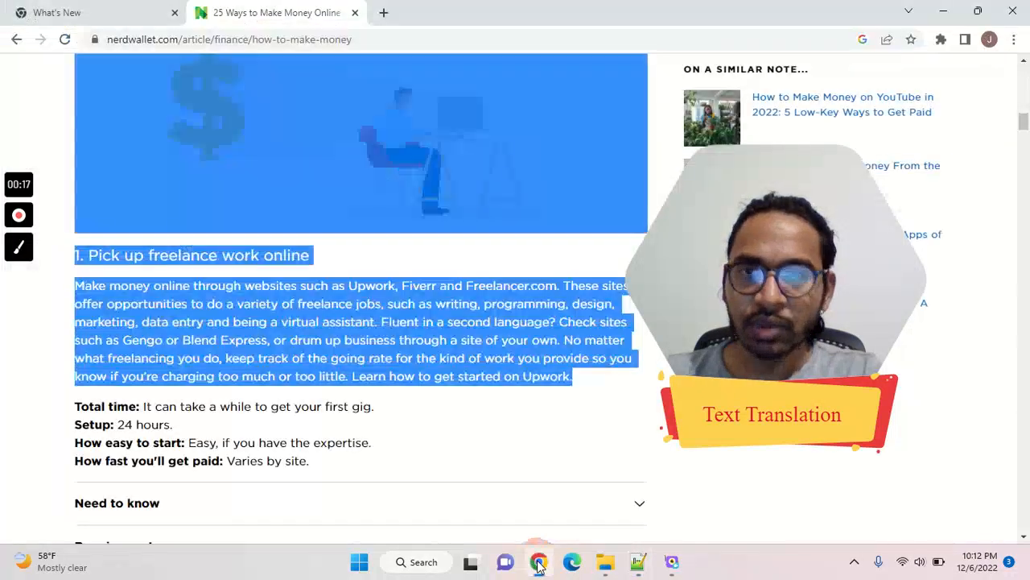
left_click(384, 13)
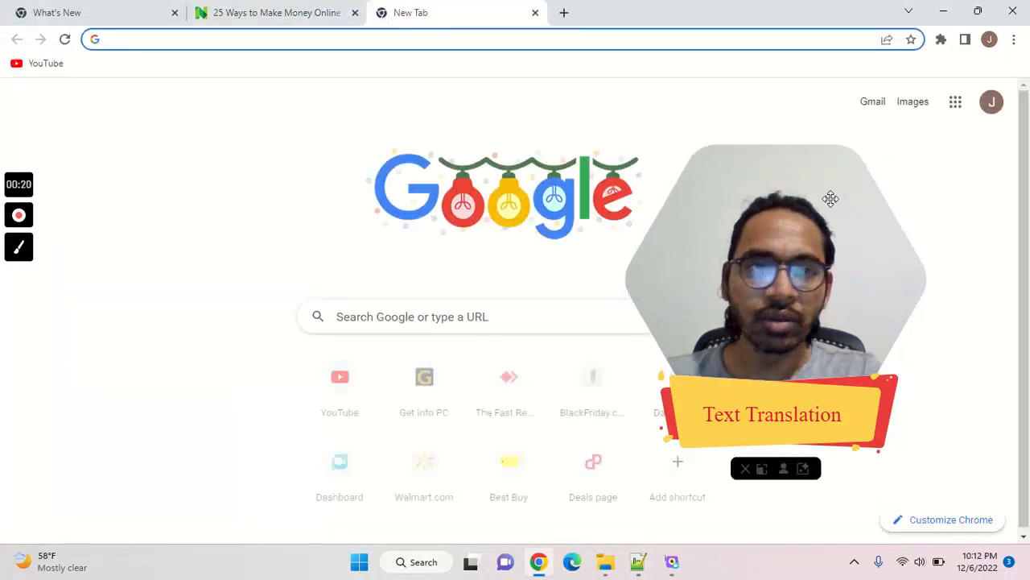
left_click_drag(826, 260, 447, 216)
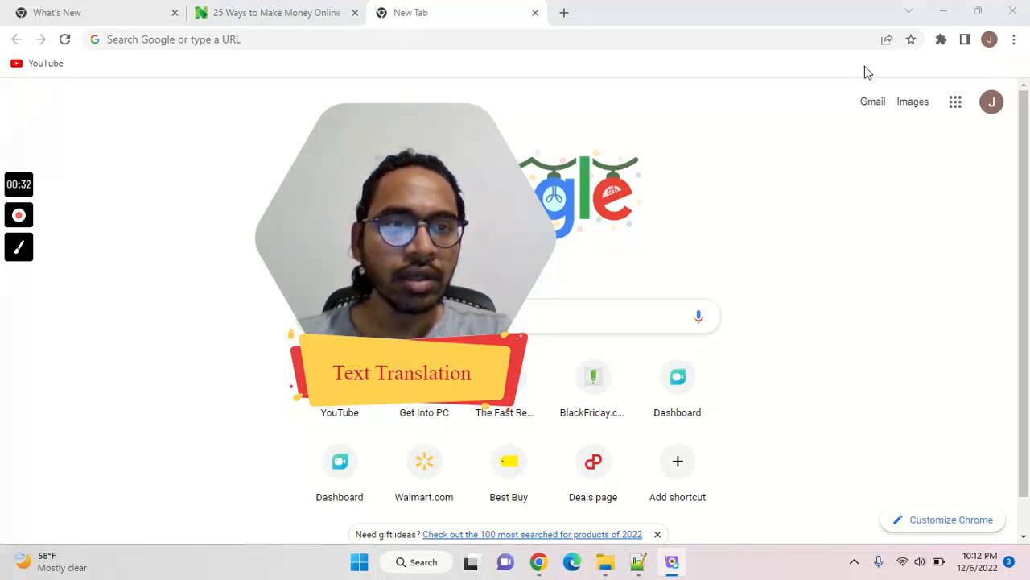
left_click(955, 105)
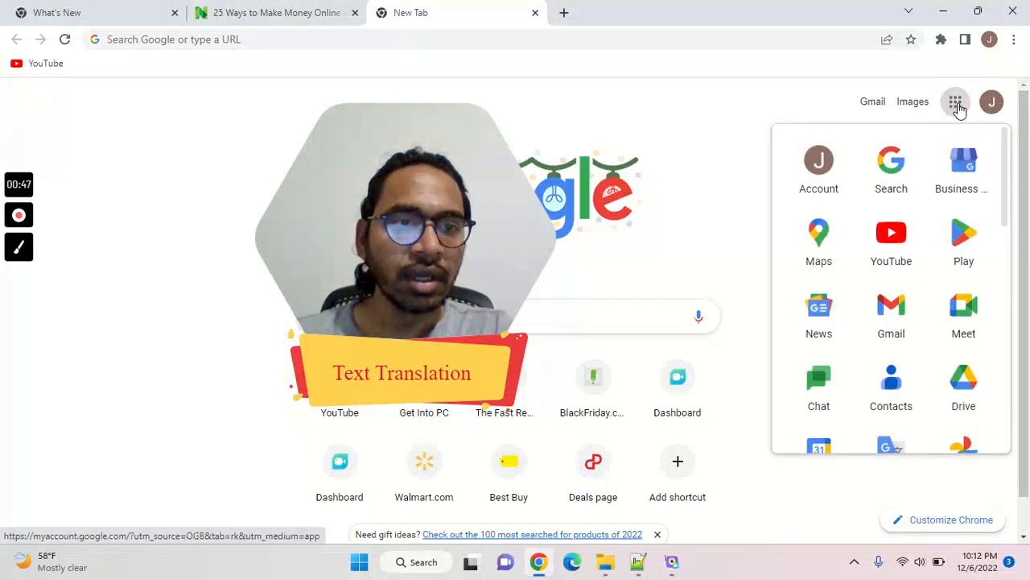
scroll(932, 222, "down", 5)
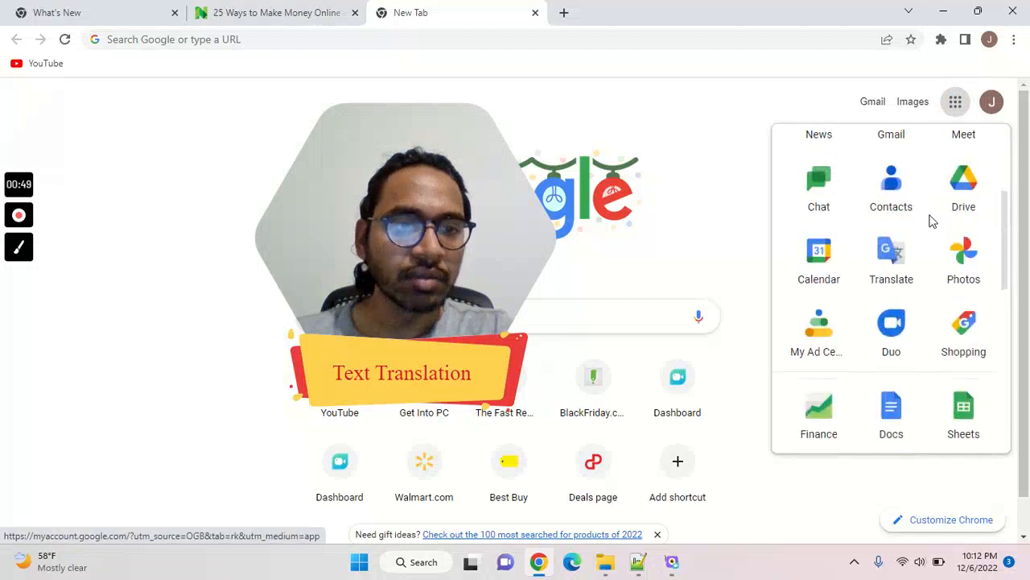
scroll(932, 222, "down", 1)
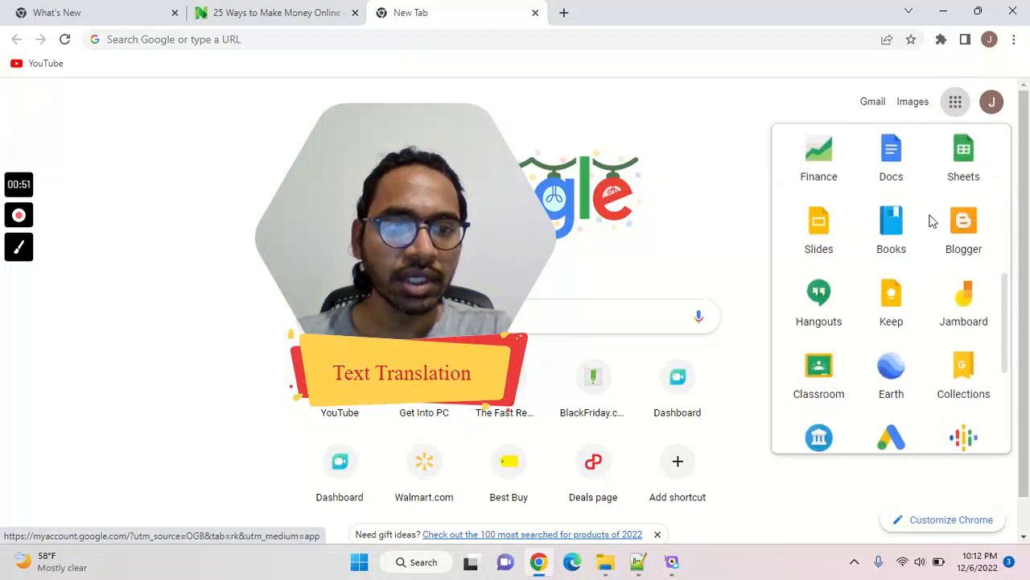
scroll(932, 222, "down", 2)
scroll(932, 221, "down", 1)
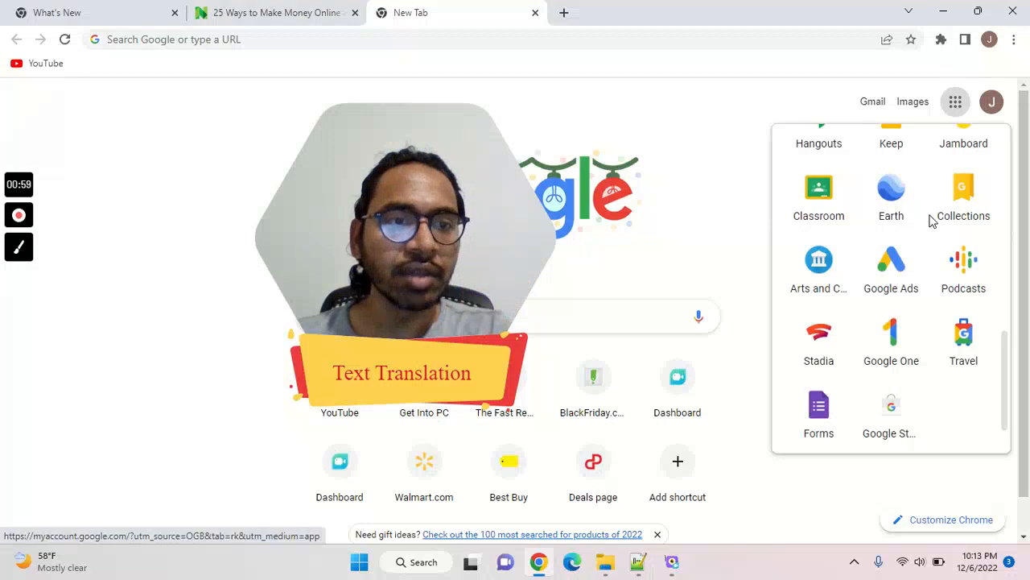
scroll(932, 221, "up", 7)
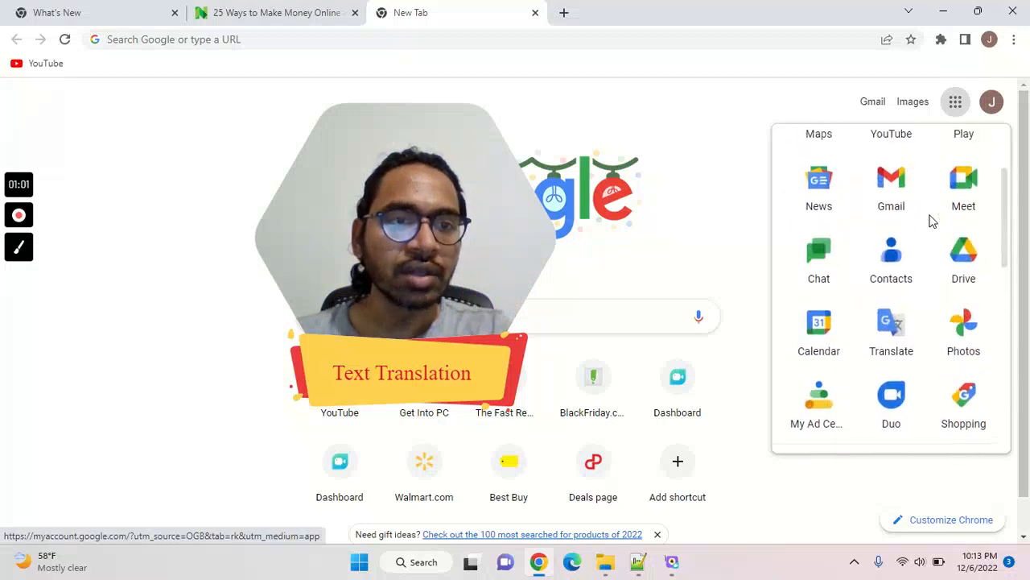
scroll(932, 221, "up", 2)
scroll(933, 221, "down", 2)
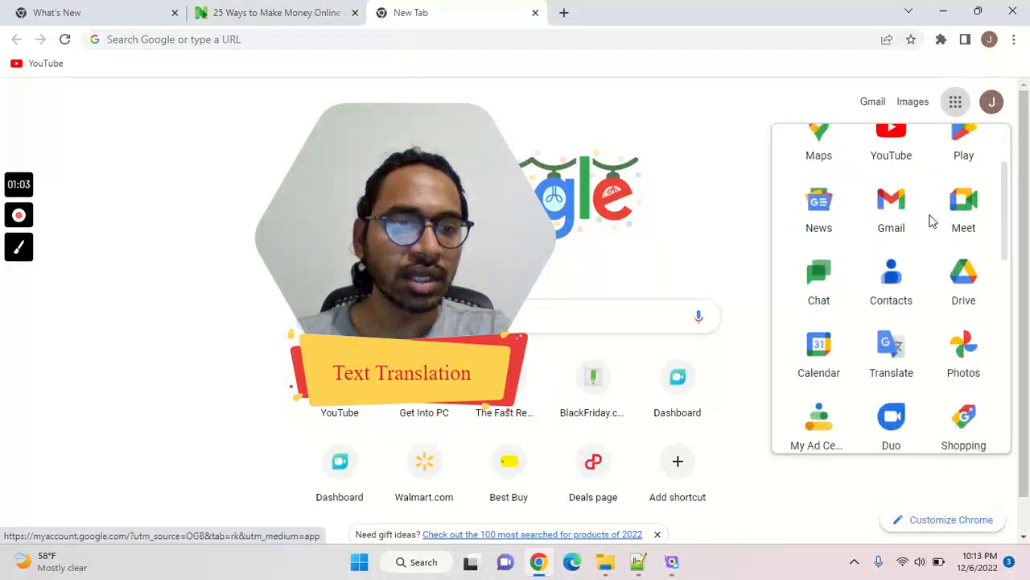
scroll(932, 222, "down", 4)
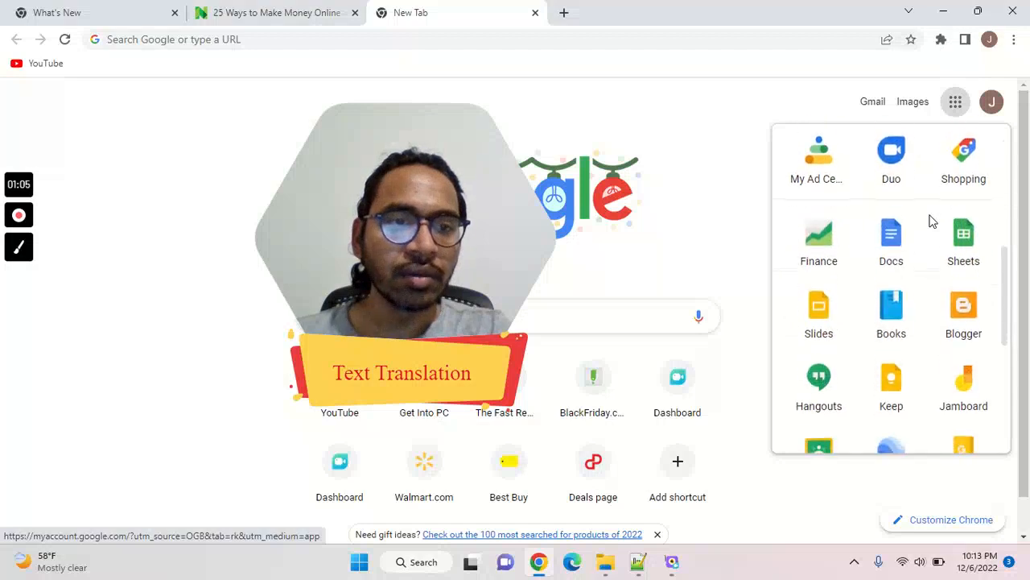
left_click(893, 238)
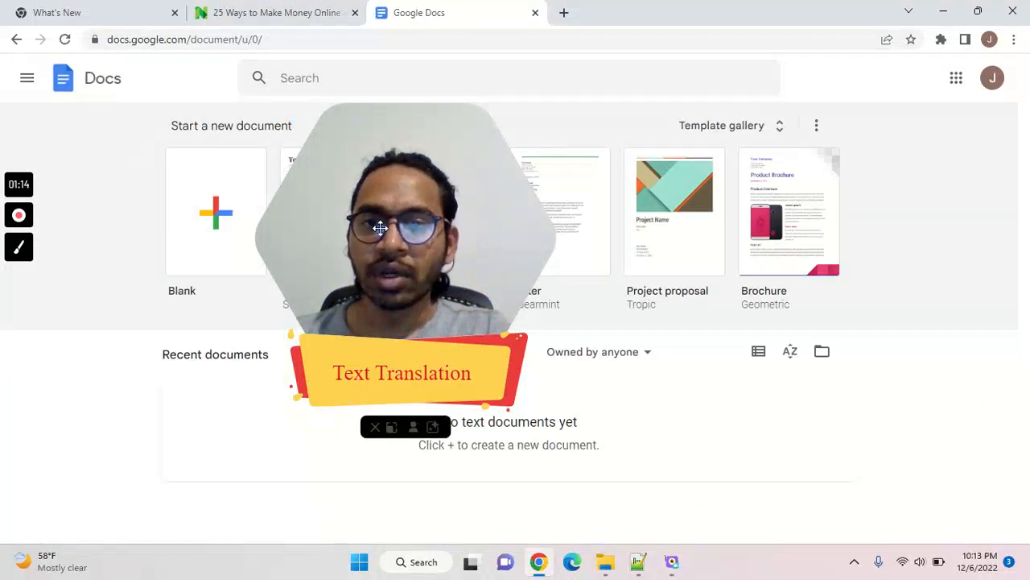
Create a blank document and paste the copied text about making money online into it.
left_click_drag(382, 229, 784, 271)
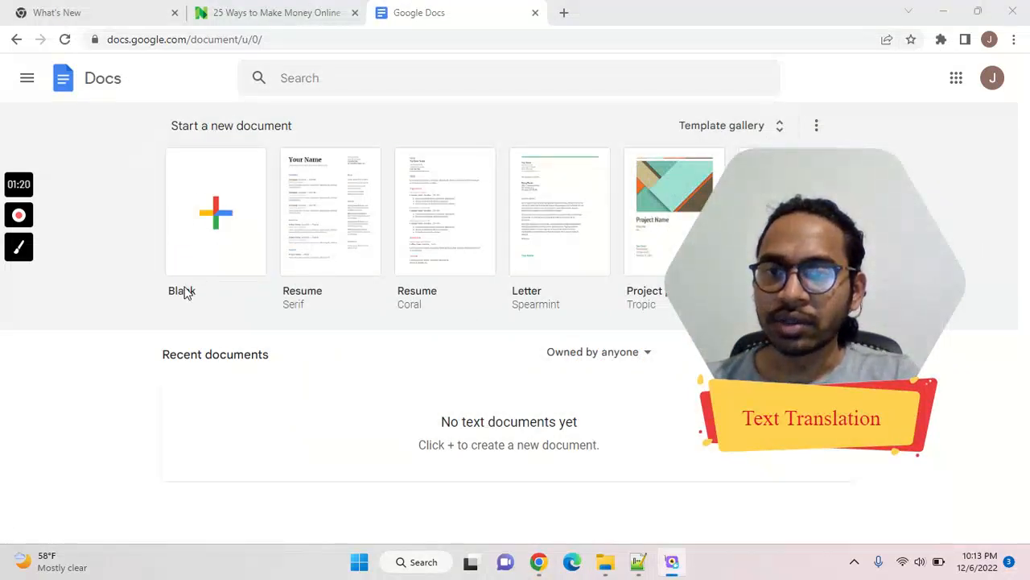
left_click(223, 213)
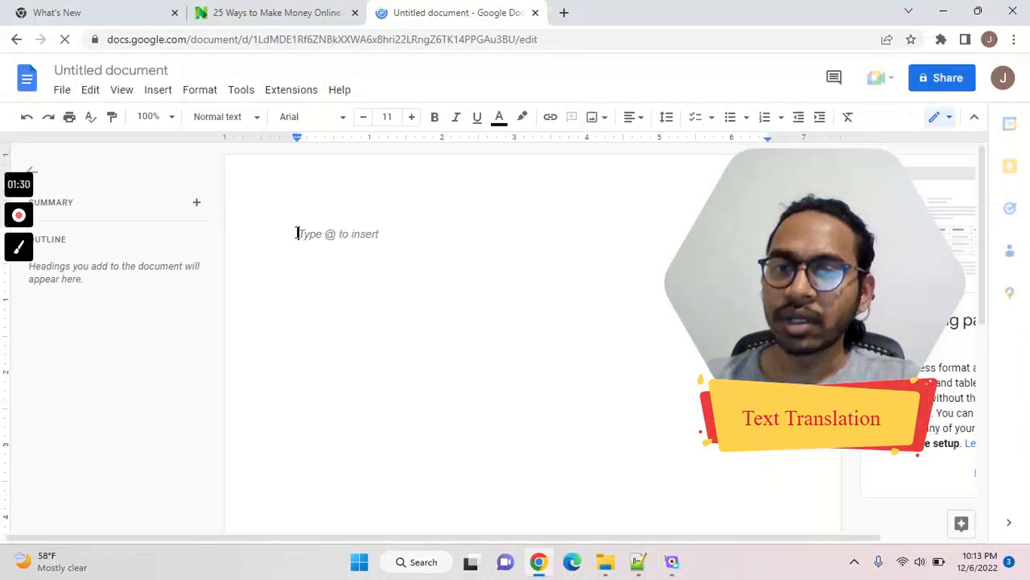
key("ctrl+v")
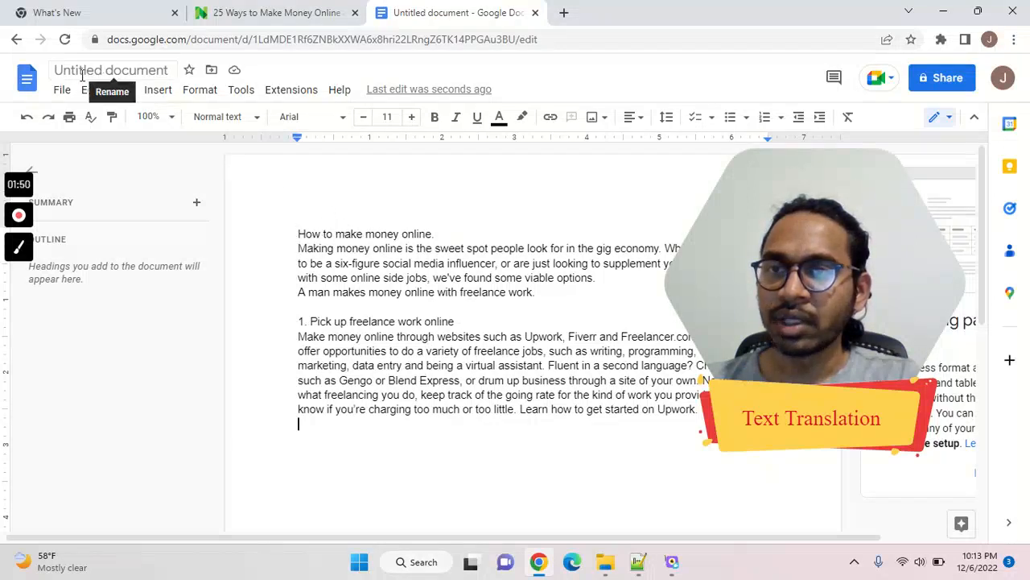
Rename the untitled document as "How to make money online".
left_click(131, 72)
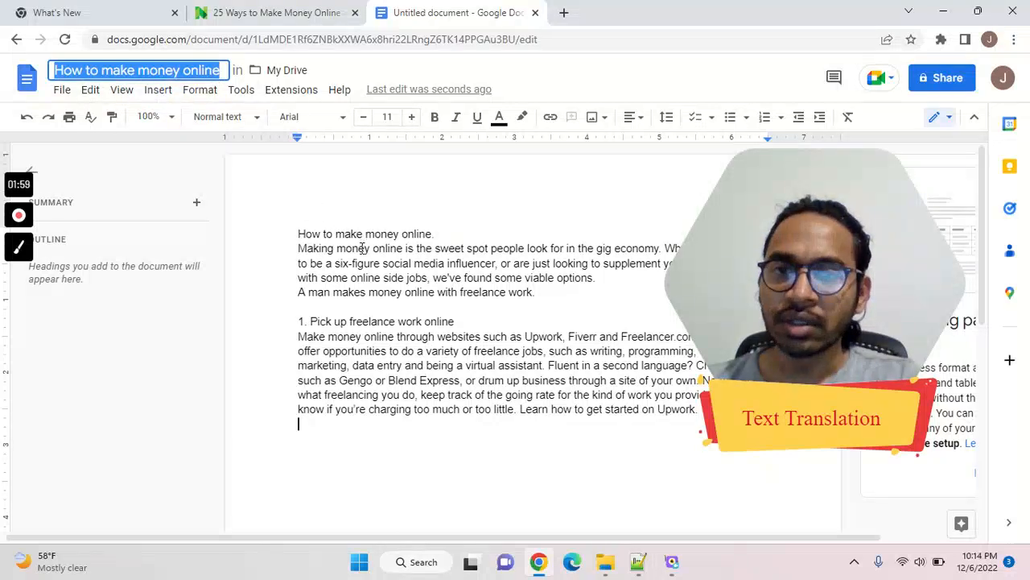
left_click(436, 250)
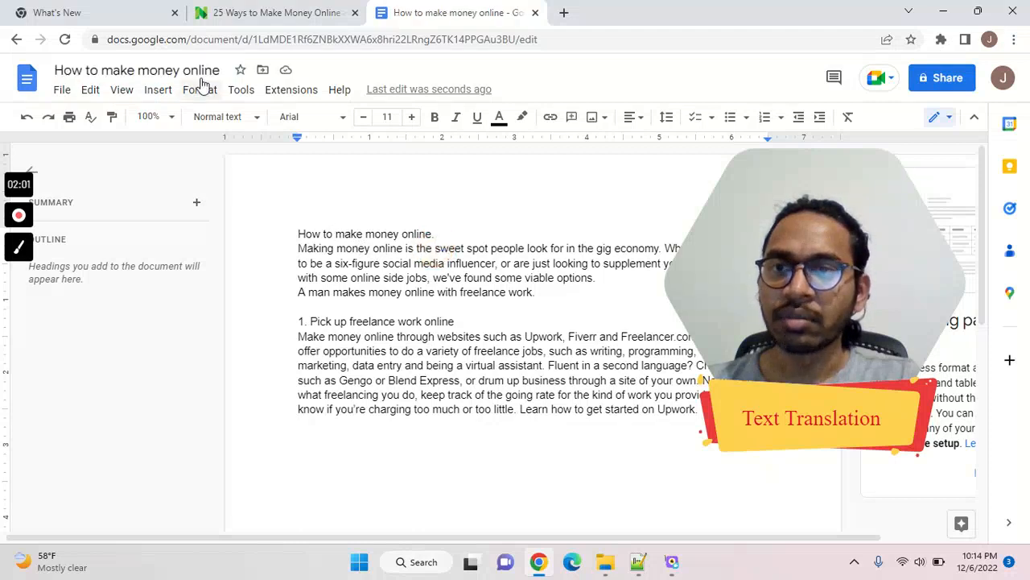
left_click(167, 71)
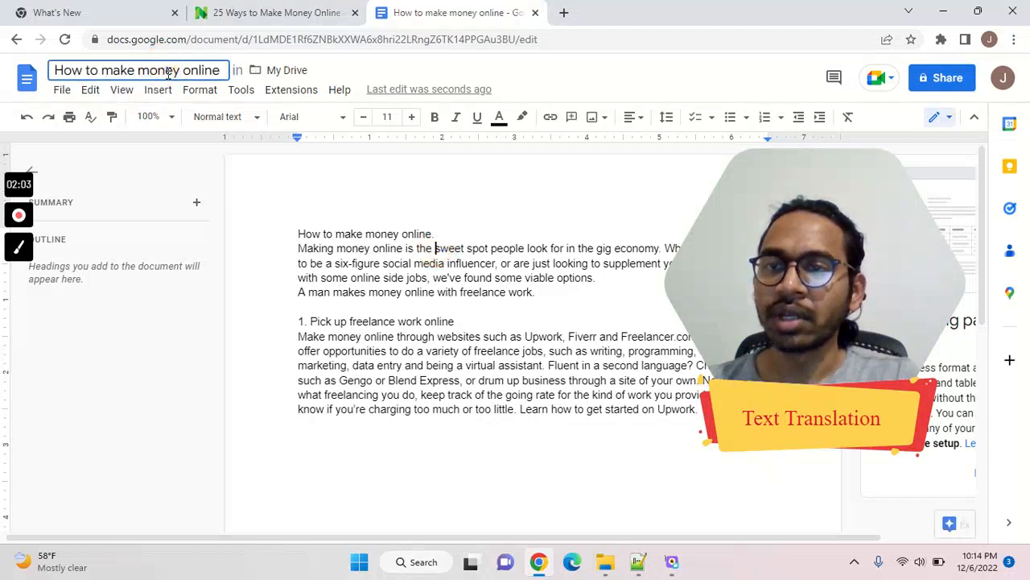
left_click(367, 235)
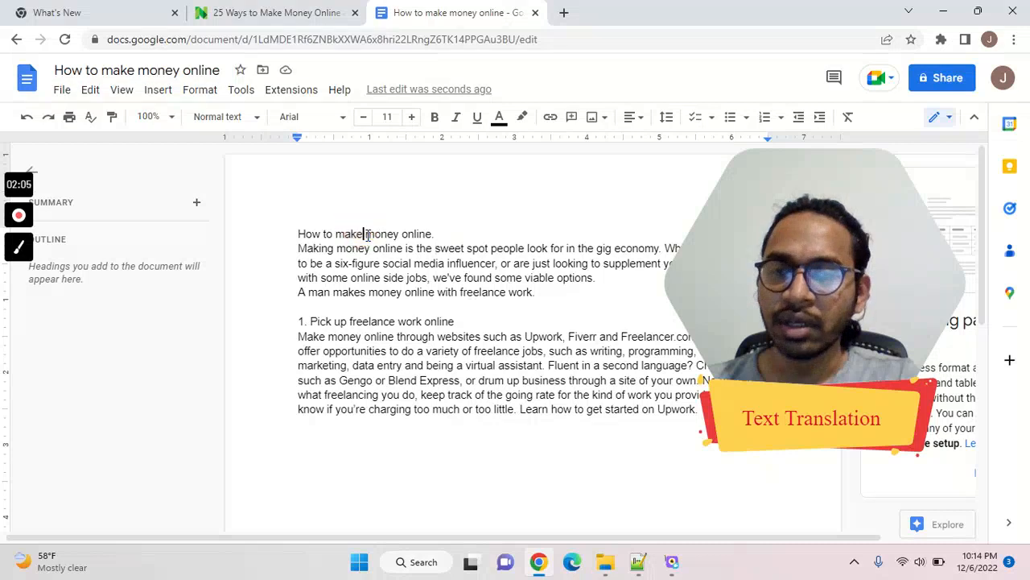
left_click(433, 238)
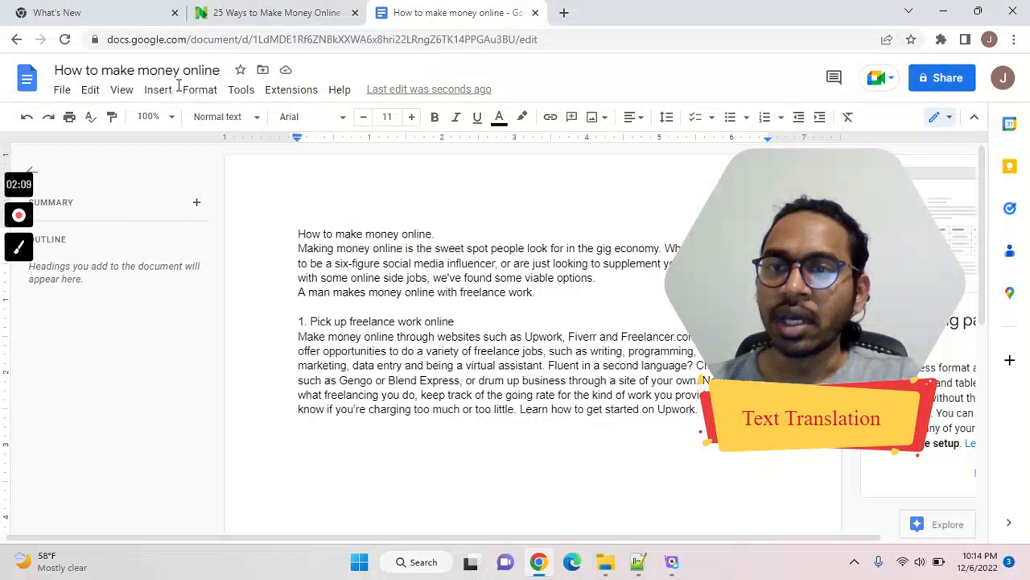
Start translating the document and set the translated copy's title to "How to make money online - telugu".
left_click(245, 95)
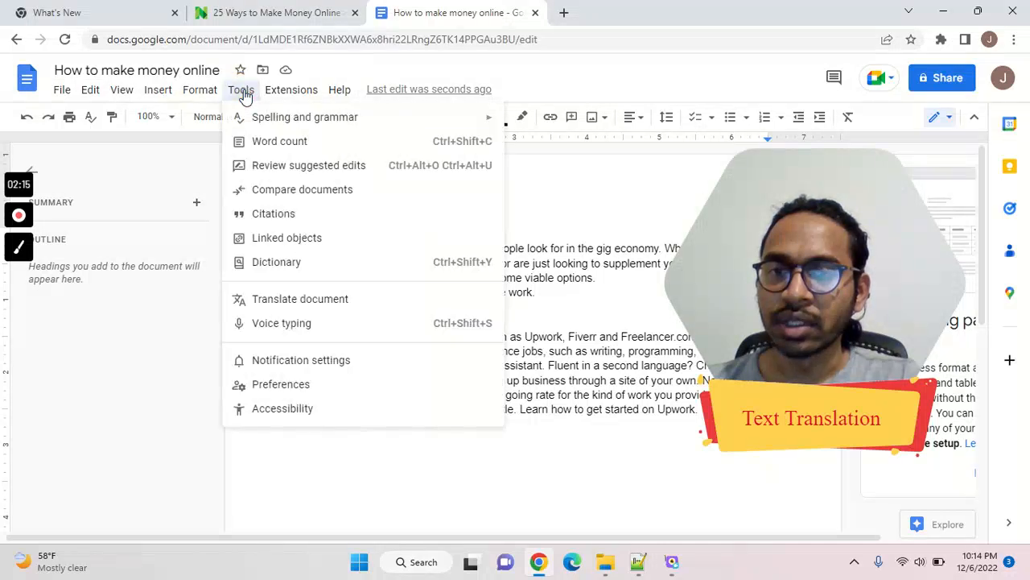
left_click(329, 305)
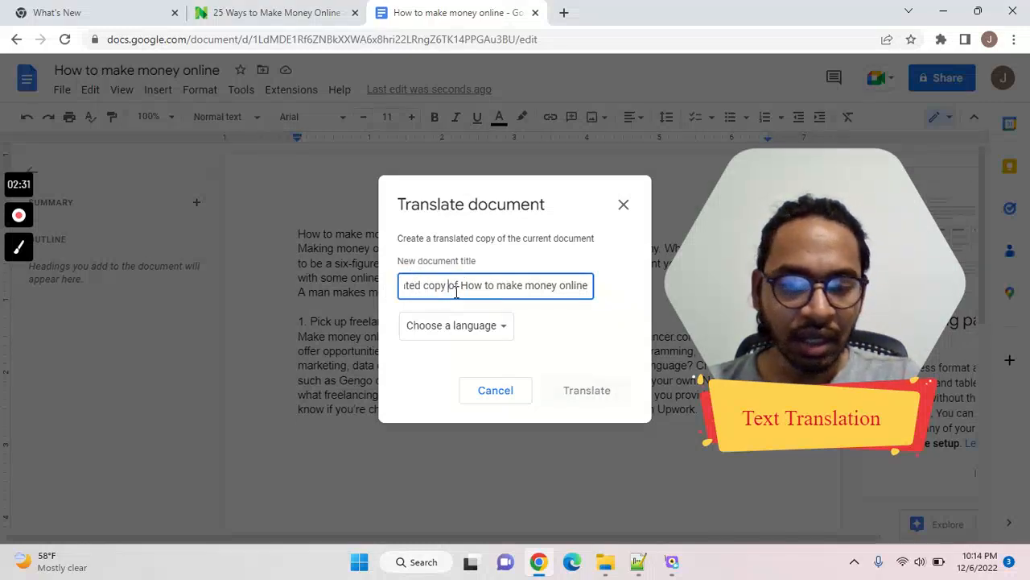
key("Left")
key("Left")
key("Left")
key("Left")
key("Left")
key("Left")
key("Left")
key("Left")
key("Left")
key("Left")
key("Left")
key("Left")
key("Left")
key("Left")
key("Left")
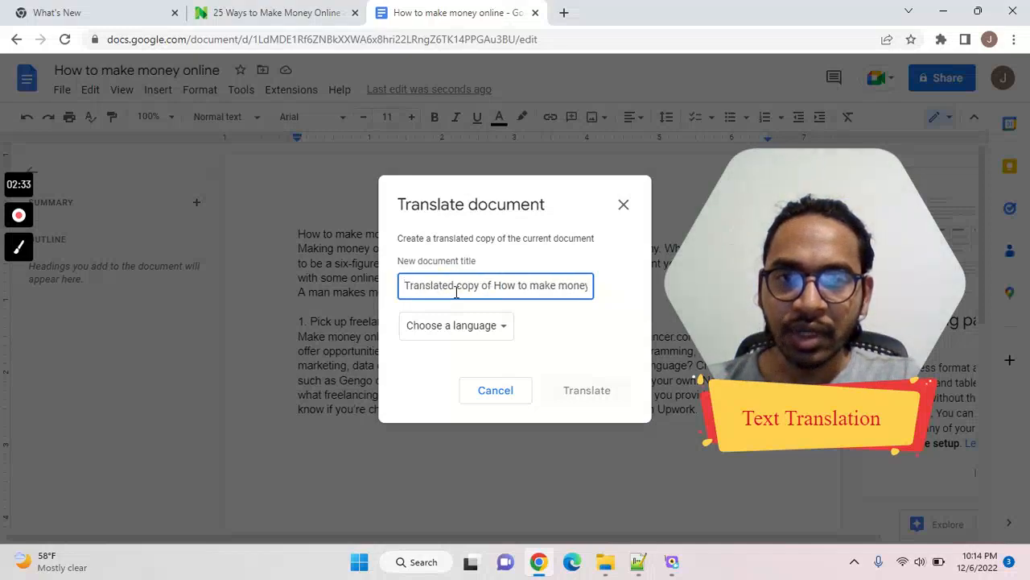
key("Right")
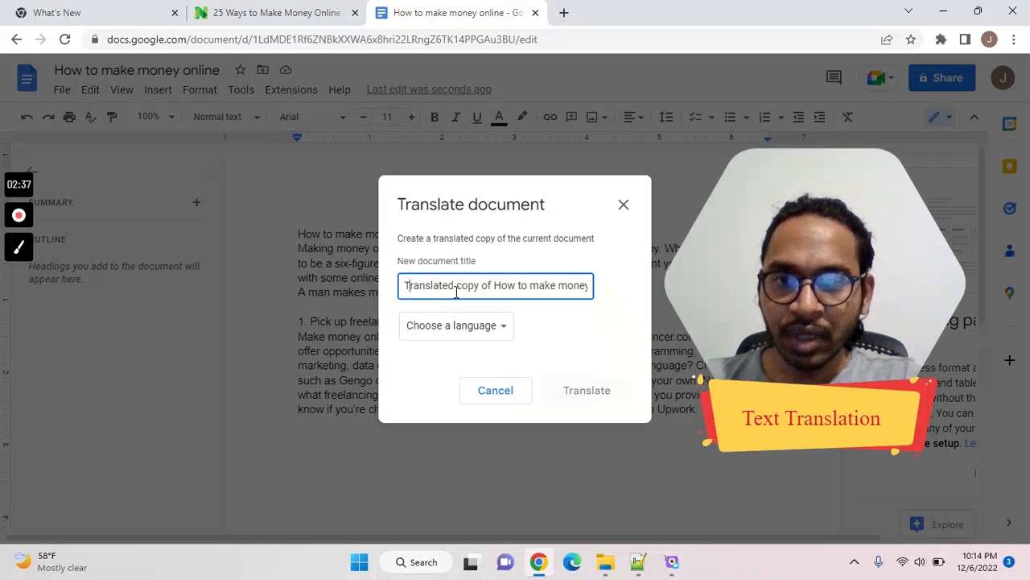
key("shift+Right")
key("shift+Right")
key("shift+Right")
key("shift+Right")
key("shift+Right")
key("shift+Right")
key("shift+Right")
key("shift+Right")
key("shift+Right")
key("shift+Right")
key("shift+Right")
key("shift+Right")
key("shift+Right")
key("shift+Right")
key("shift+Right")
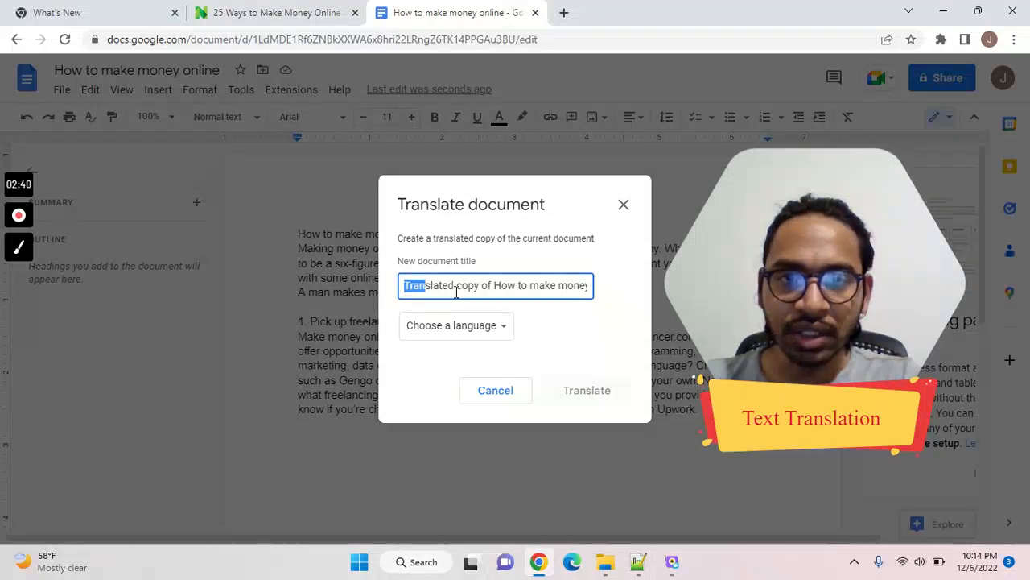
key("shift+Right")
key("shift+Right")
key("shift+Right")
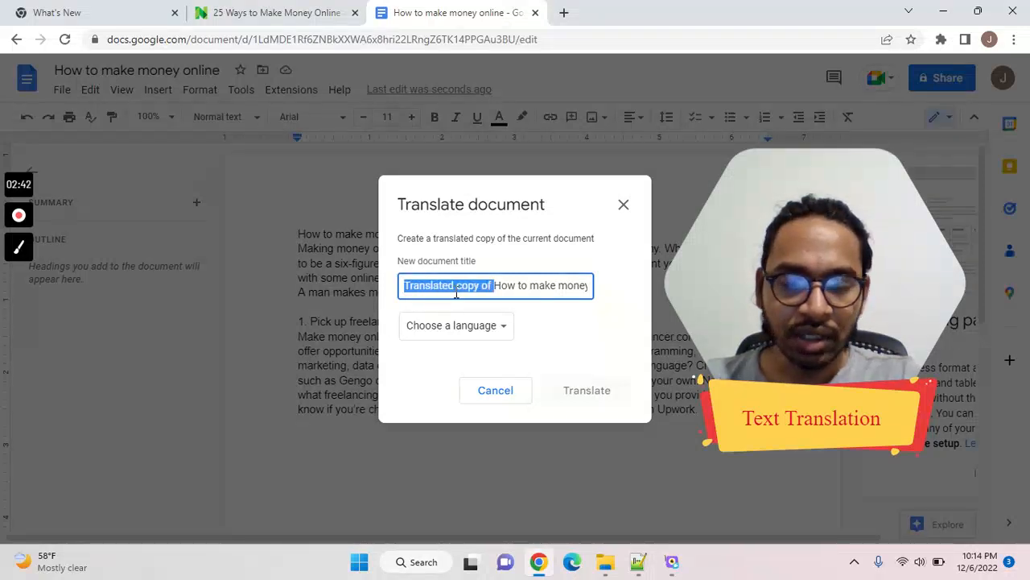
key("BackSpace")
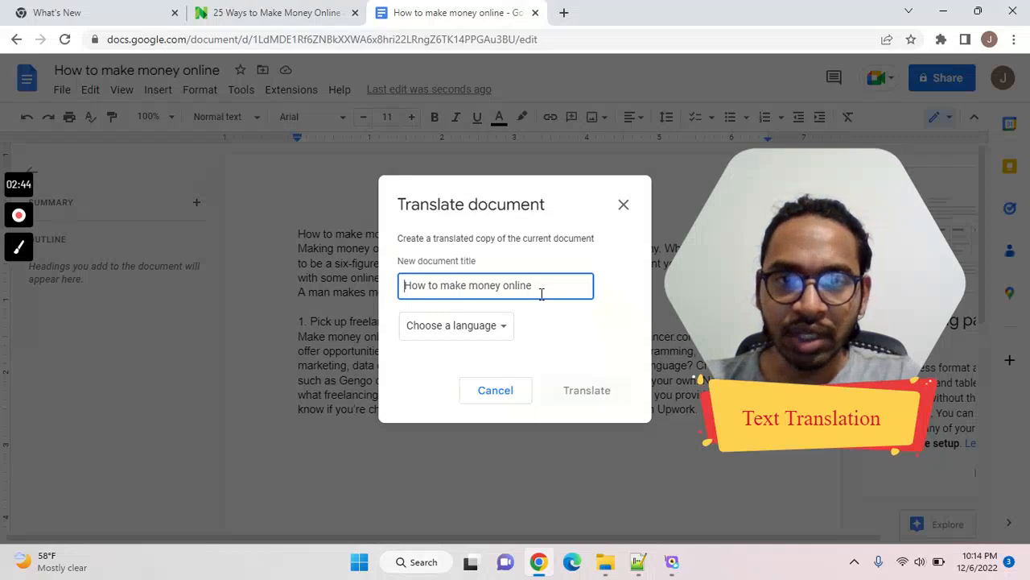
key("End")
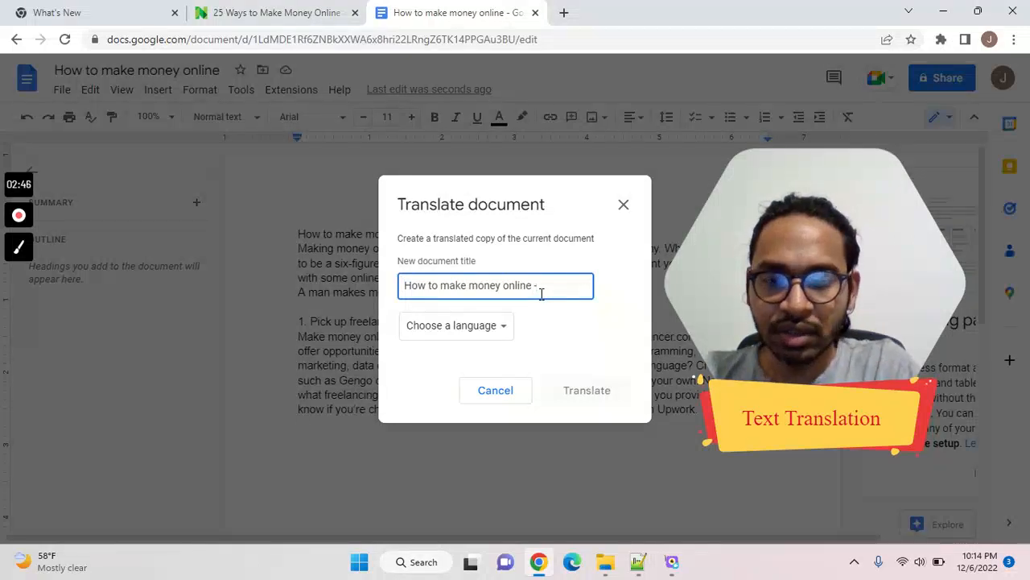
type("- telugu")
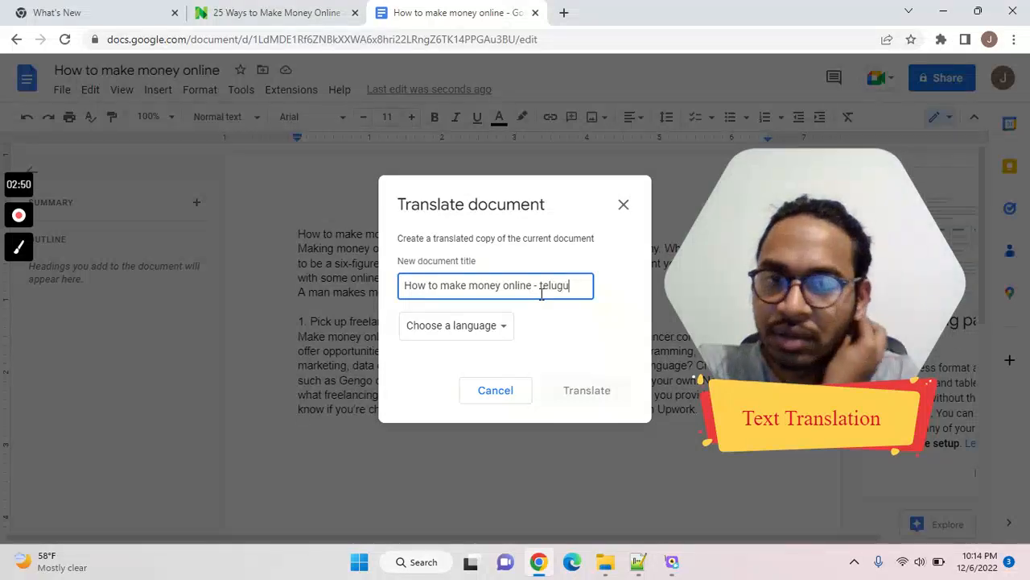
Choose Telugu as the target language and create the translated copy.
left_click(481, 335)
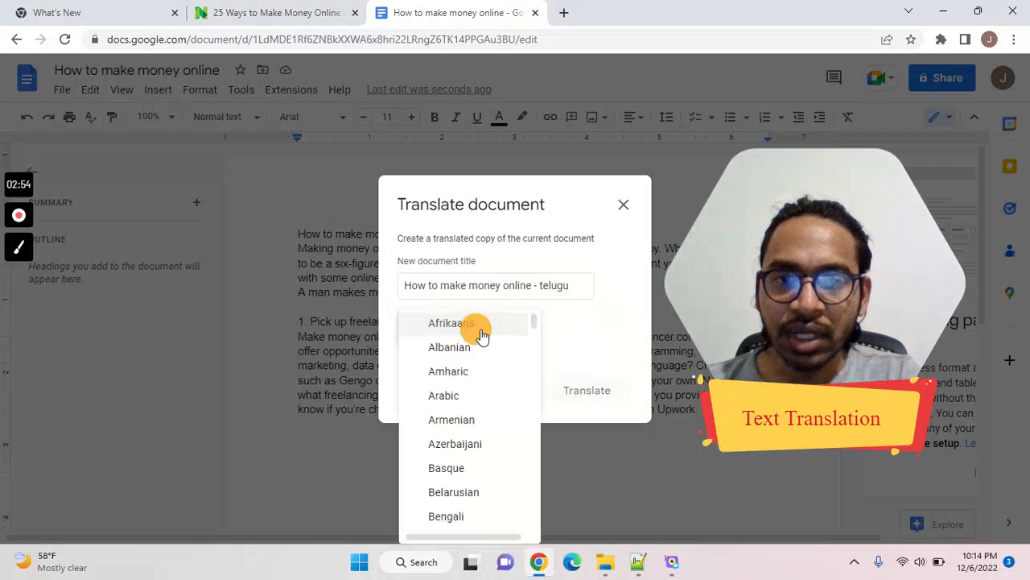
scroll(476, 398, "down", 8)
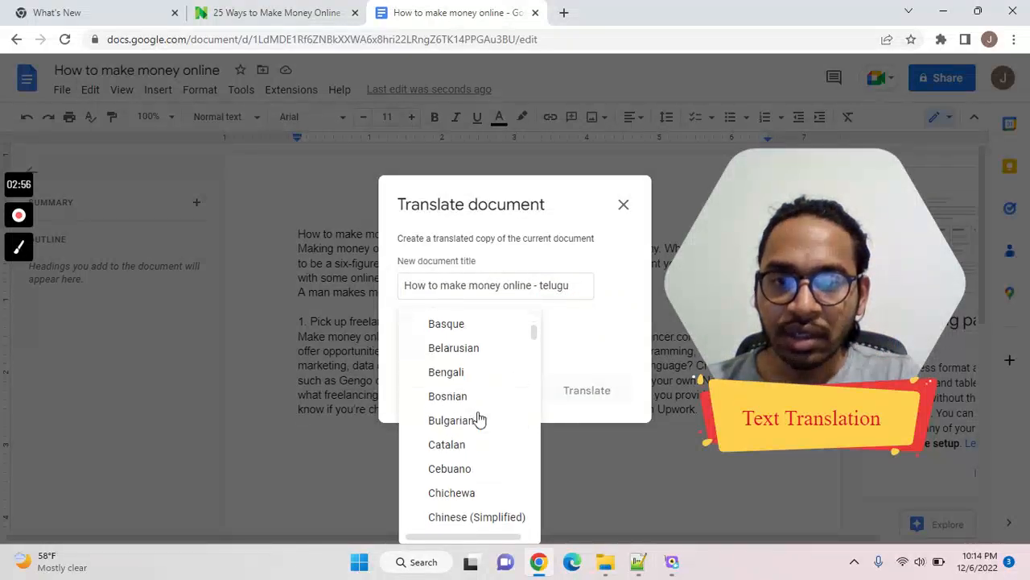
scroll(479, 417, "down", 10)
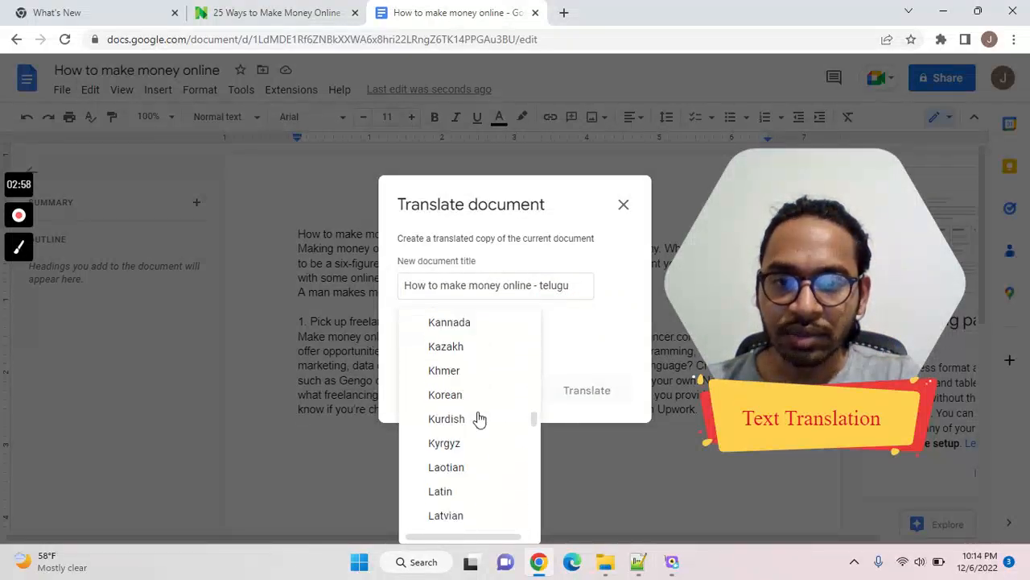
scroll(478, 417, "down", 10)
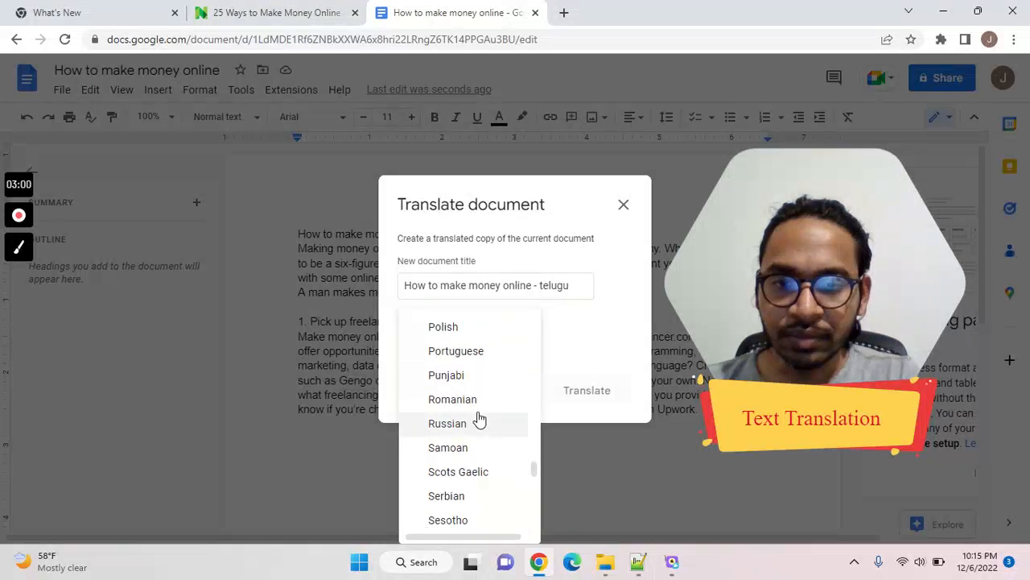
scroll(478, 417, "down", 5)
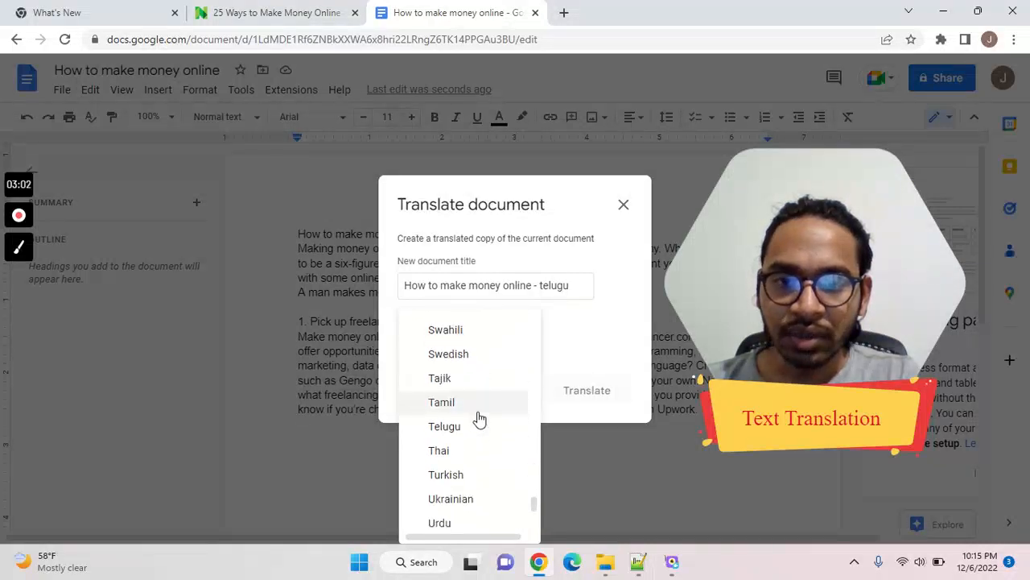
left_click(461, 429)
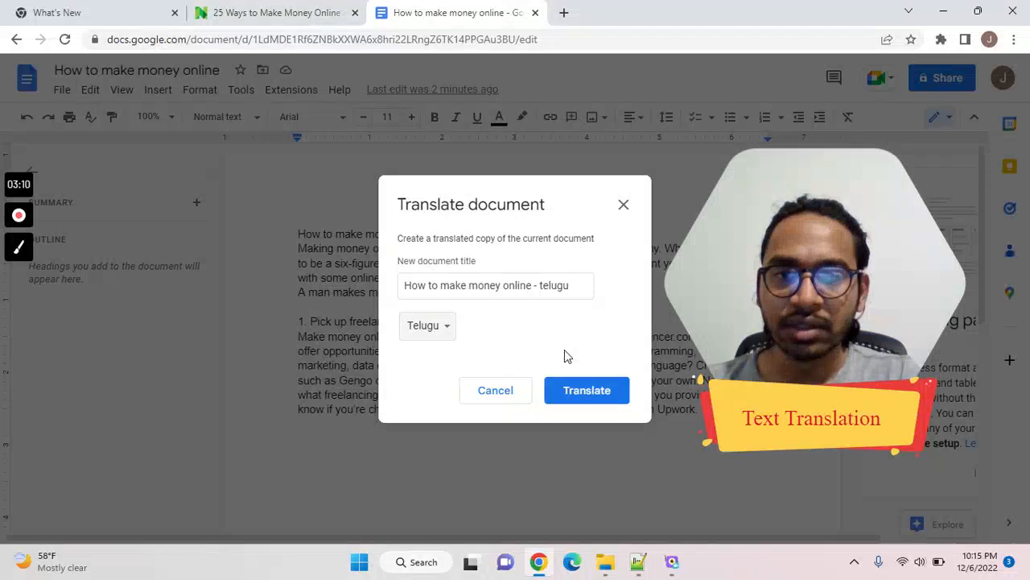
left_click(587, 391)
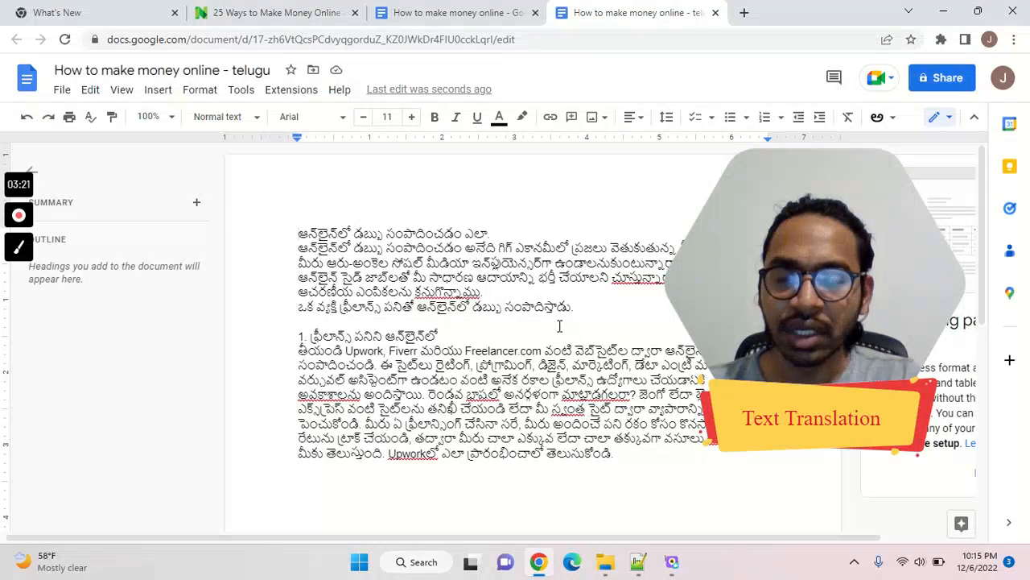
Compare the Telugu translation's title and opening sentences with the original English document.
scroll(560, 325, "down", 1)
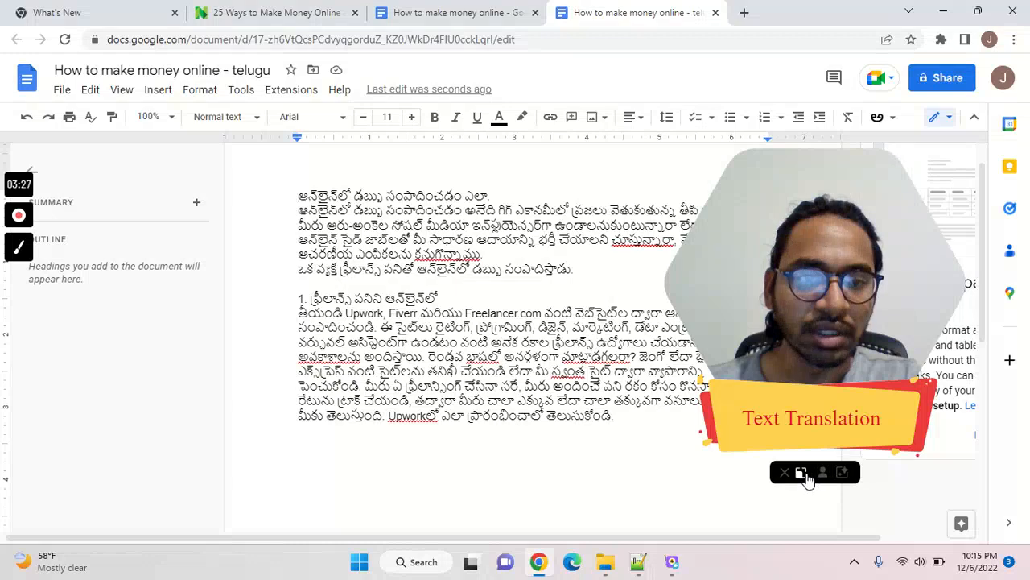
left_click_drag(791, 342, 117, 438)
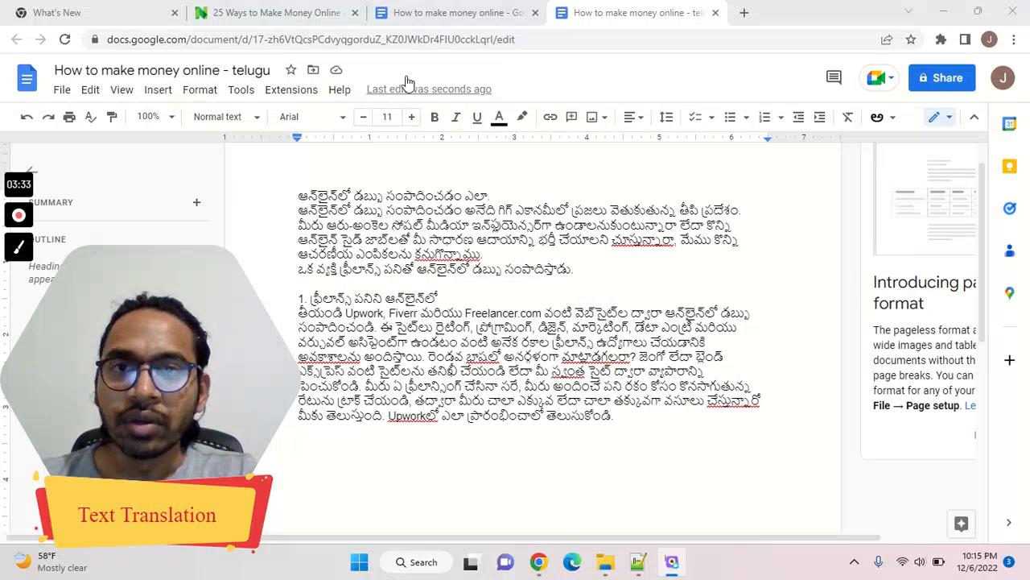
left_click(434, 14)
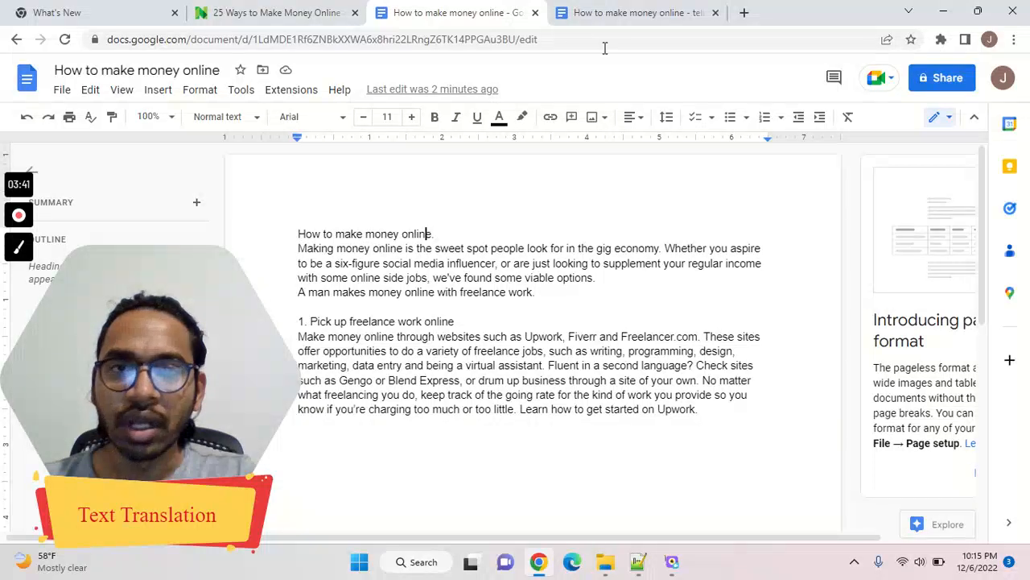
left_click(641, 12)
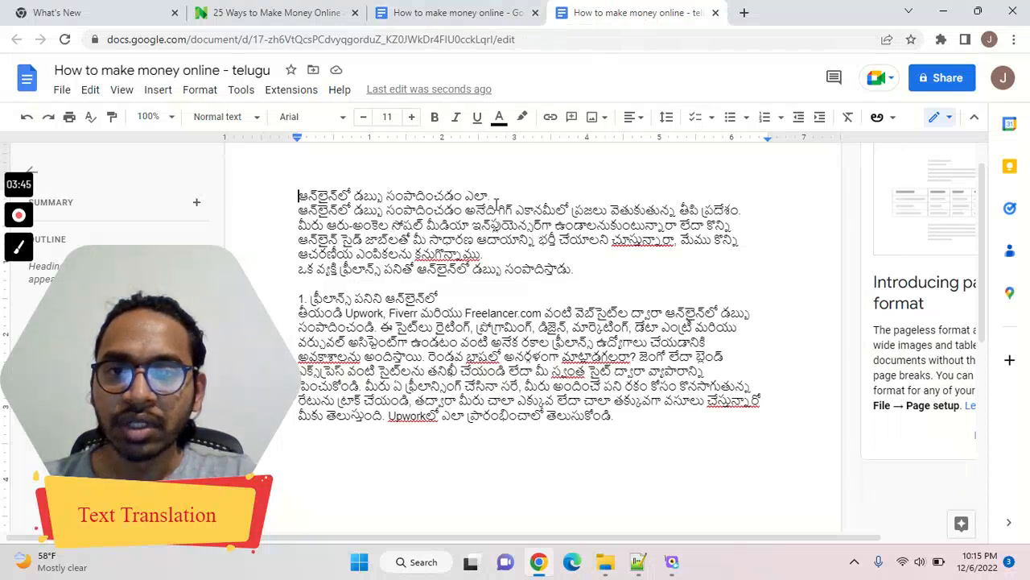
left_click(501, 204)
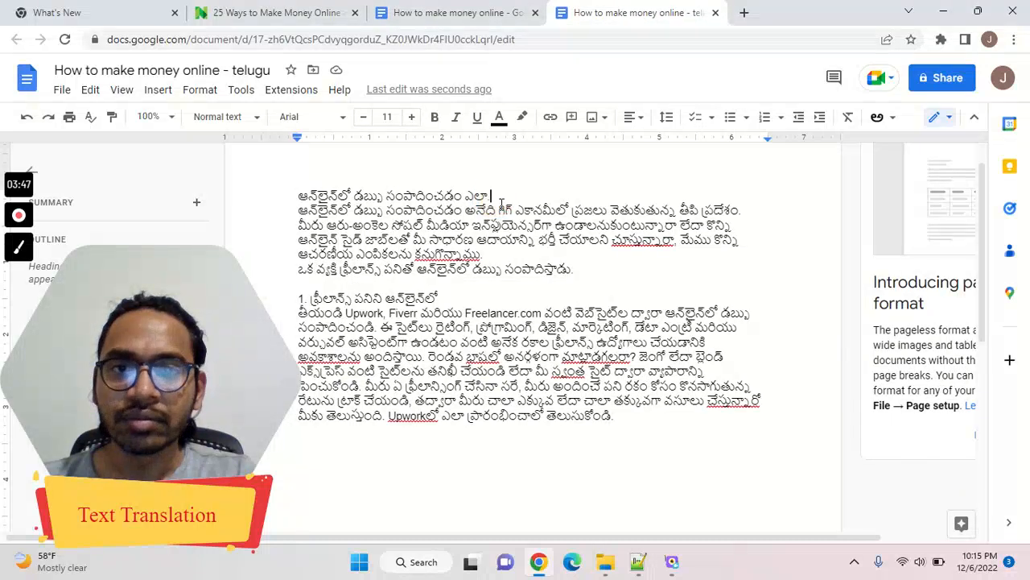
left_click(455, 15)
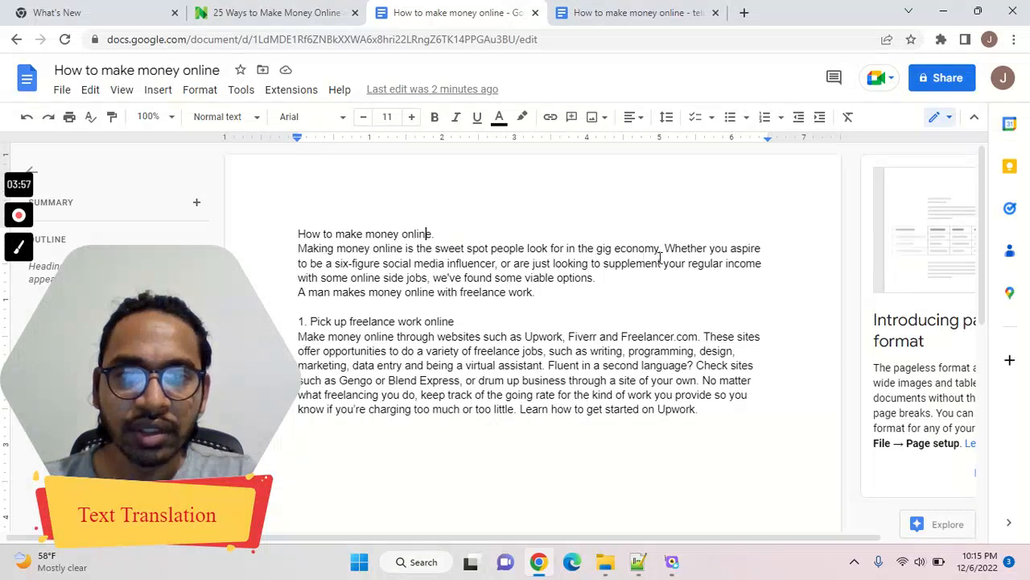
left_click(653, 14)
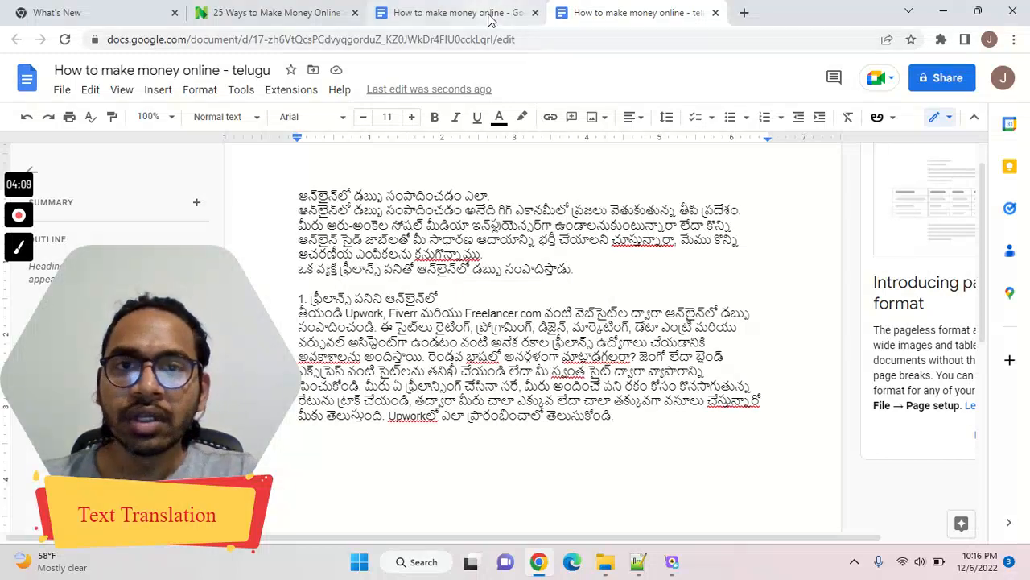
left_click(457, 13)
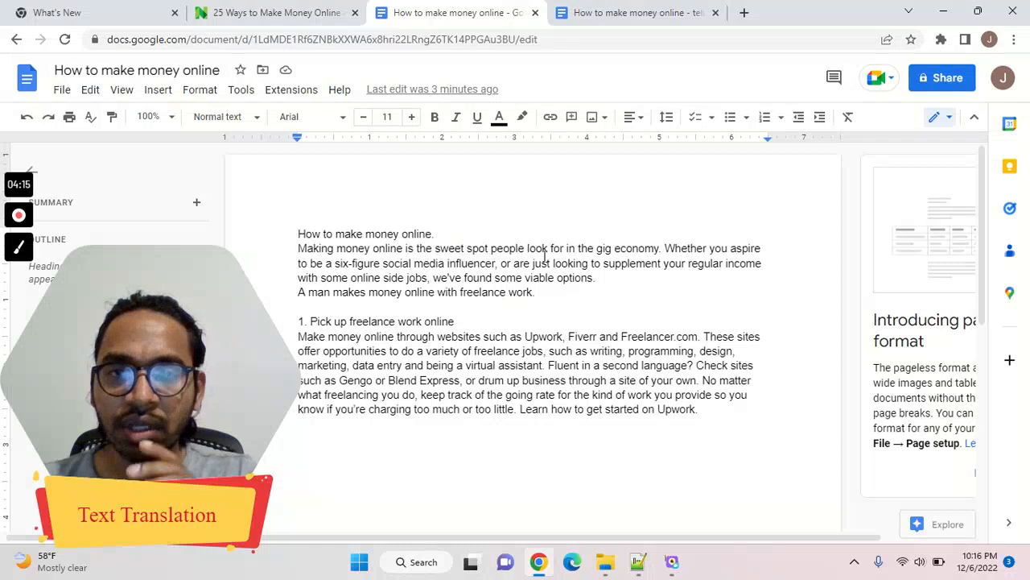
left_click(634, 10)
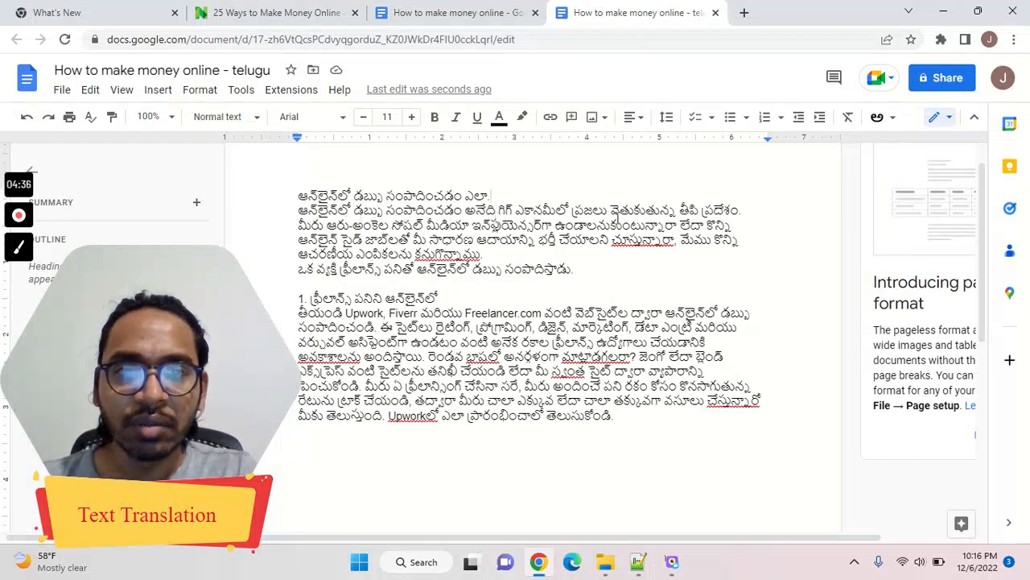
Delete the words "తీపి ప్రదేశం" from the end of the opening paragraph's first sentence in the Telugu document.
left_click(703, 215)
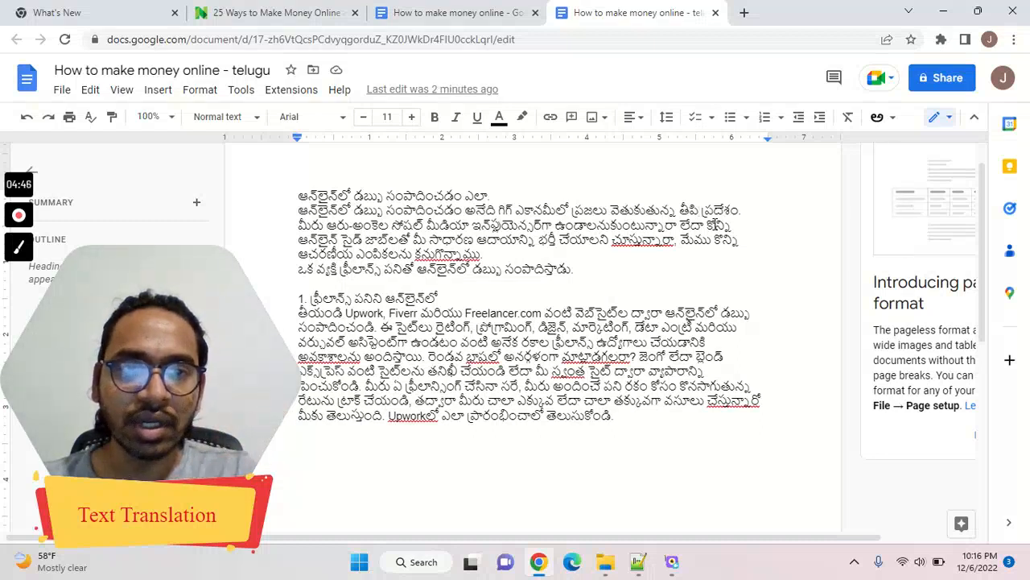
left_click(741, 212)
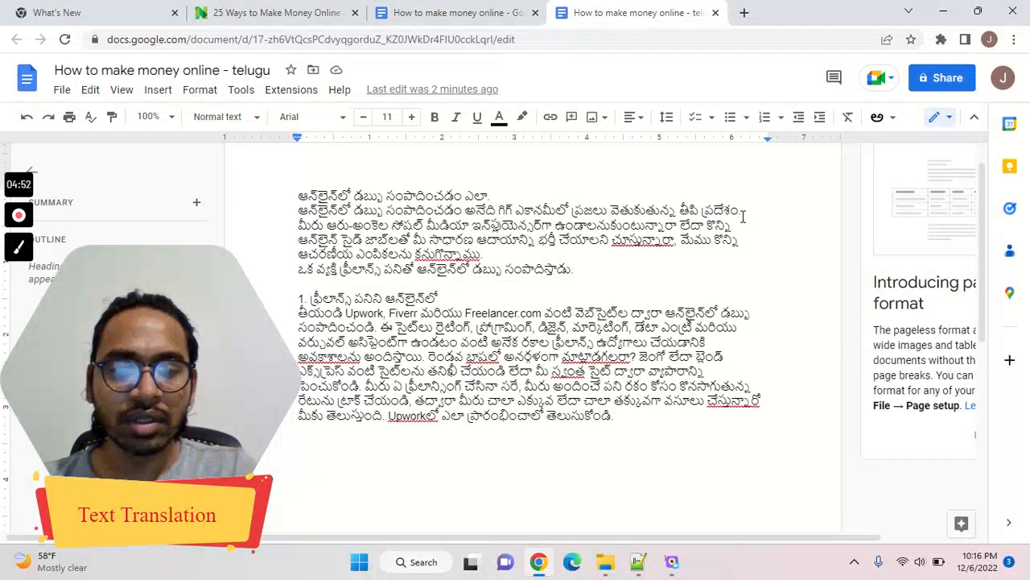
key("BackSpace")
key("BackSpace")
key("BackSpace")
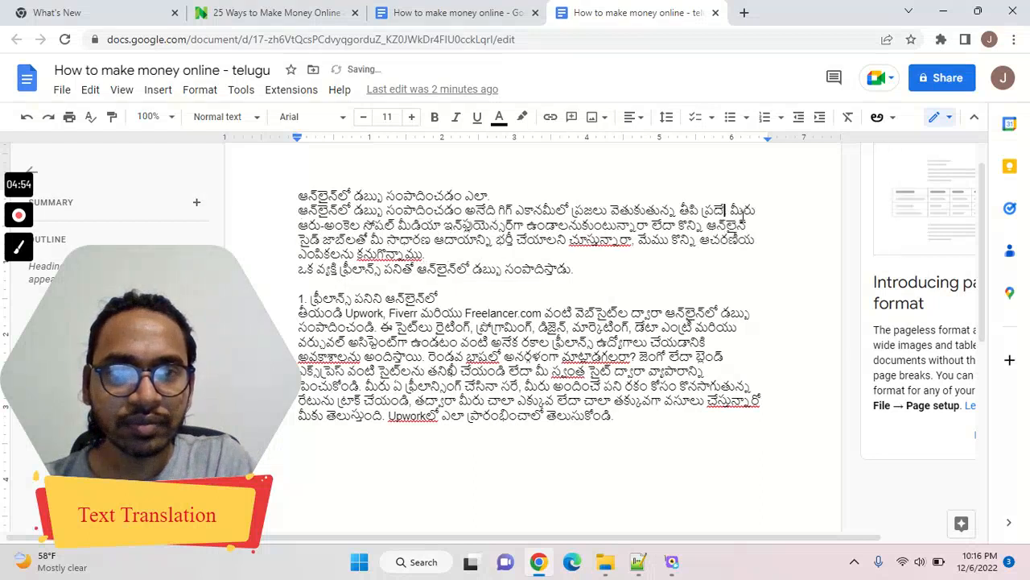
key("BackSpace")
key("BackSpace")
key("BackSpace")
key("BackSpace")
key("BackSpace")
key("BackSpace")
key("BackSpace")
key("BackSpace")
key("BackSpace")
key("BackSpace")
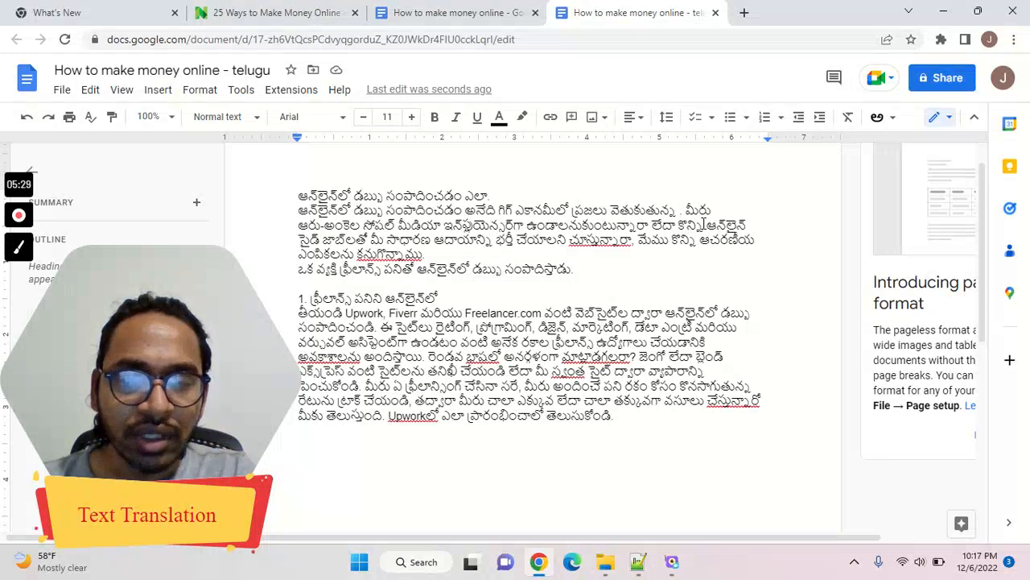
Check the English original, and insert five blank lines after the opening paragraph in the Telugu document.
left_click(497, 17)
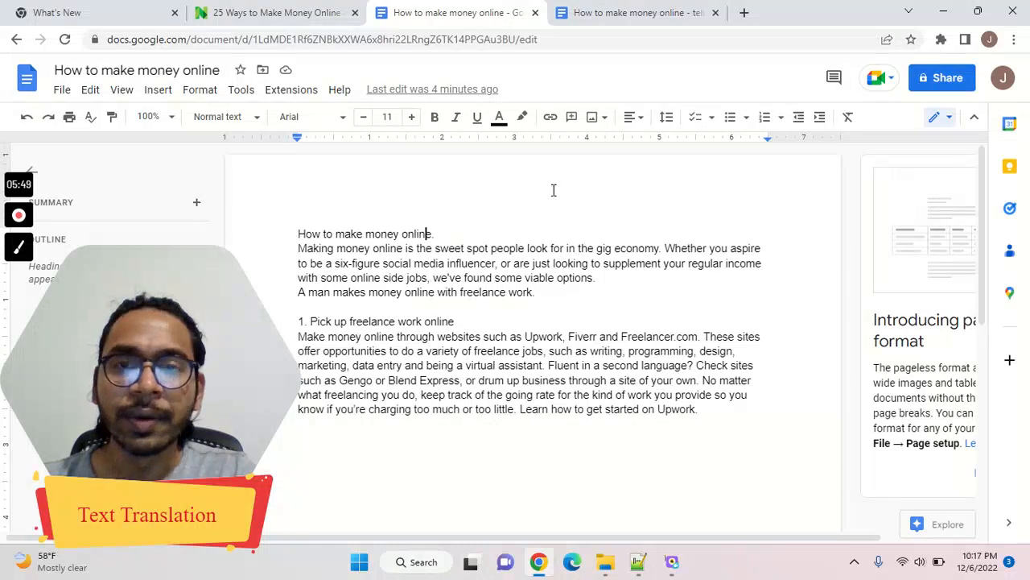
left_click(596, 12)
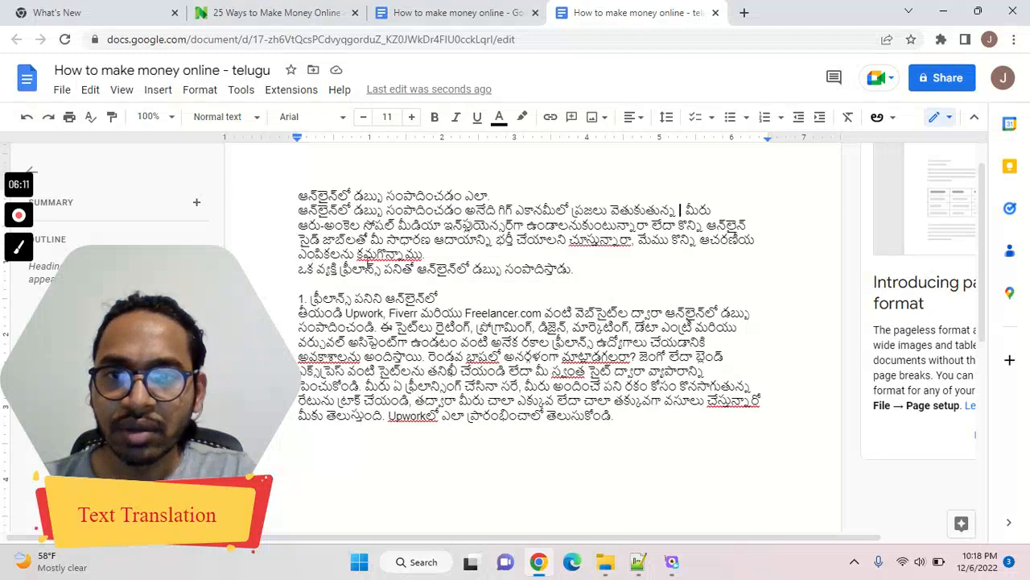
left_click(435, 261)
key("Return")
key("Return")
key("Return")
key("Return")
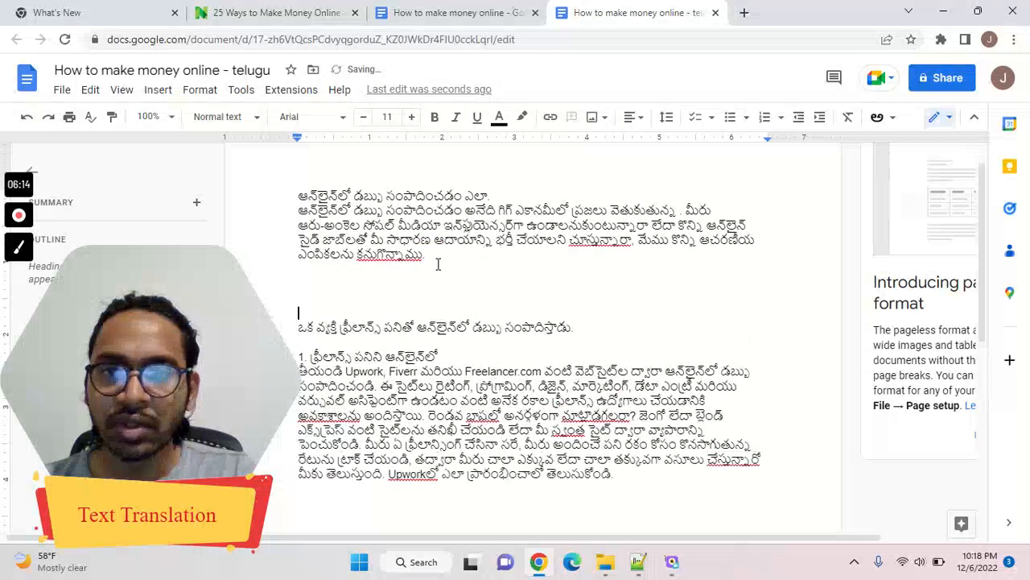
key("Return")
left_click(451, 262)
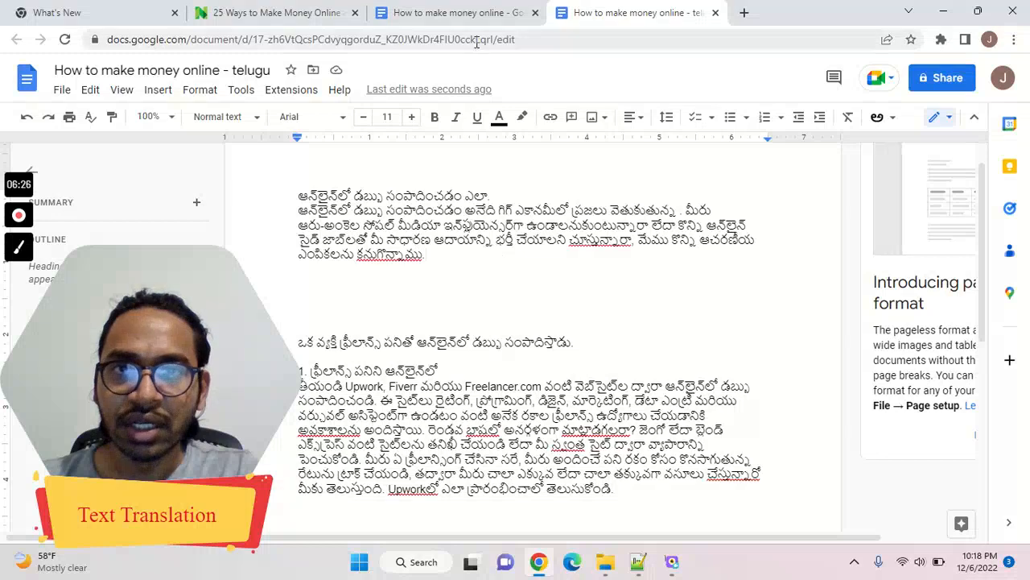
Return to the original English document and highlight "regular" and "income" in the opening paragraph.
left_click(460, 13)
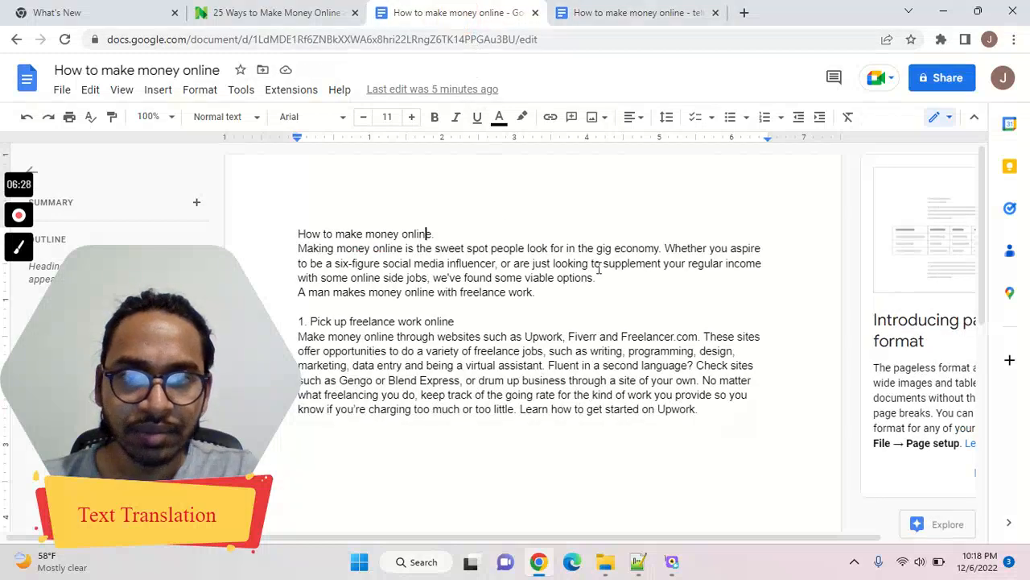
double_click(706, 265)
double_click(743, 266)
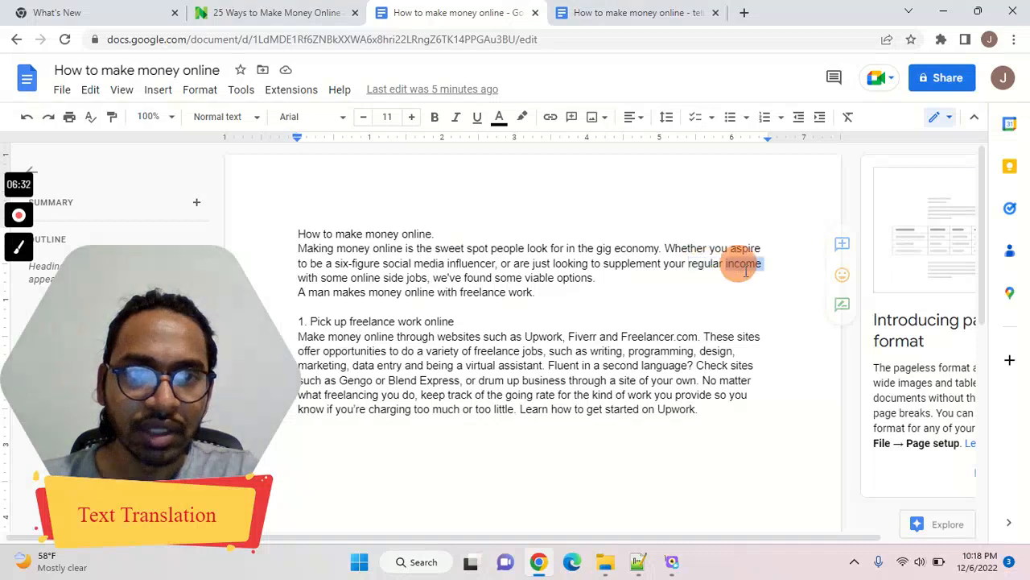
In the Telugu document, replace the word "సాధారణ" in the opening paragraph with the placeholder "<>".
left_click(609, 14)
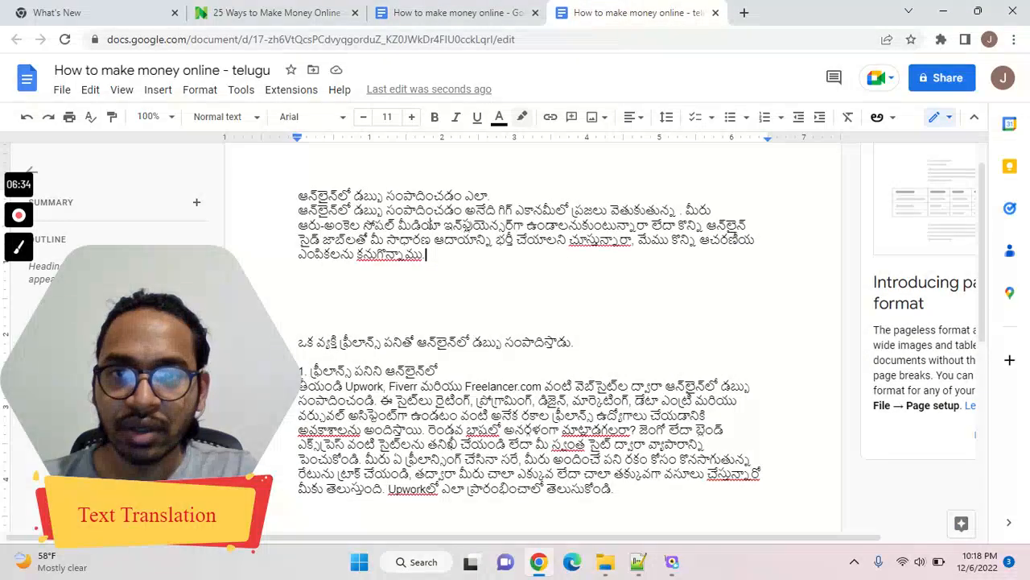
double_click(408, 241)
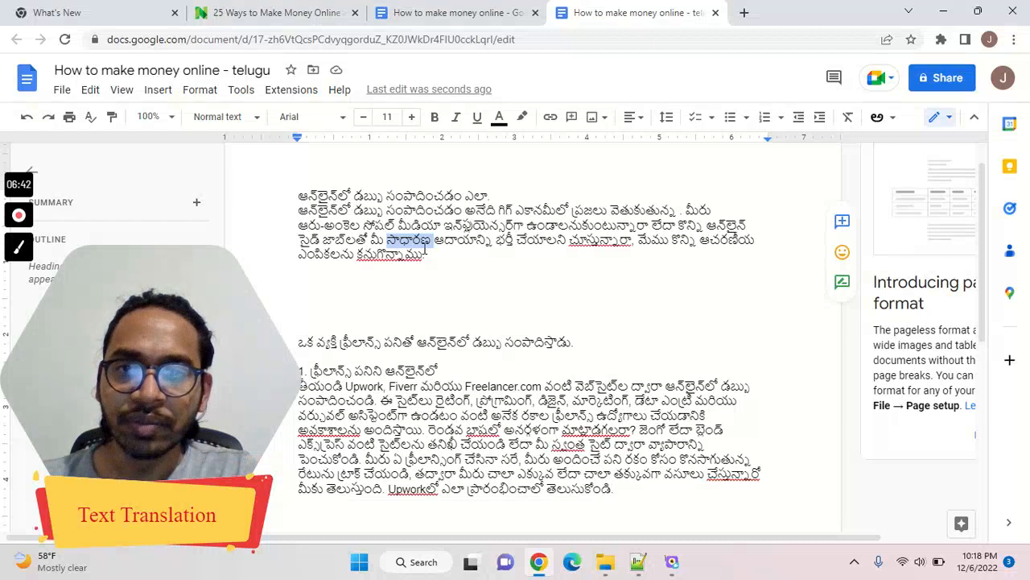
left_click(440, 248)
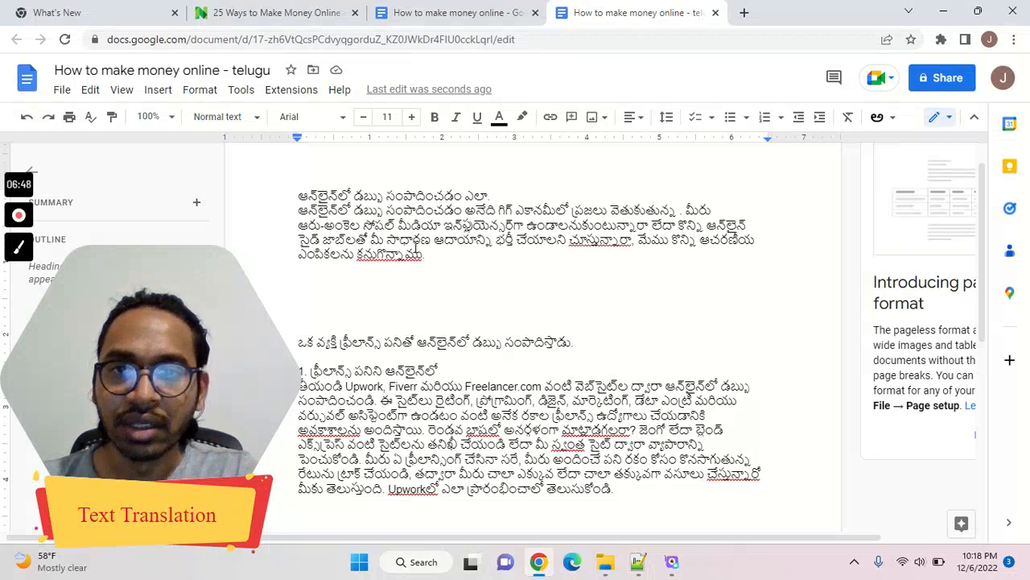
double_click(409, 239)
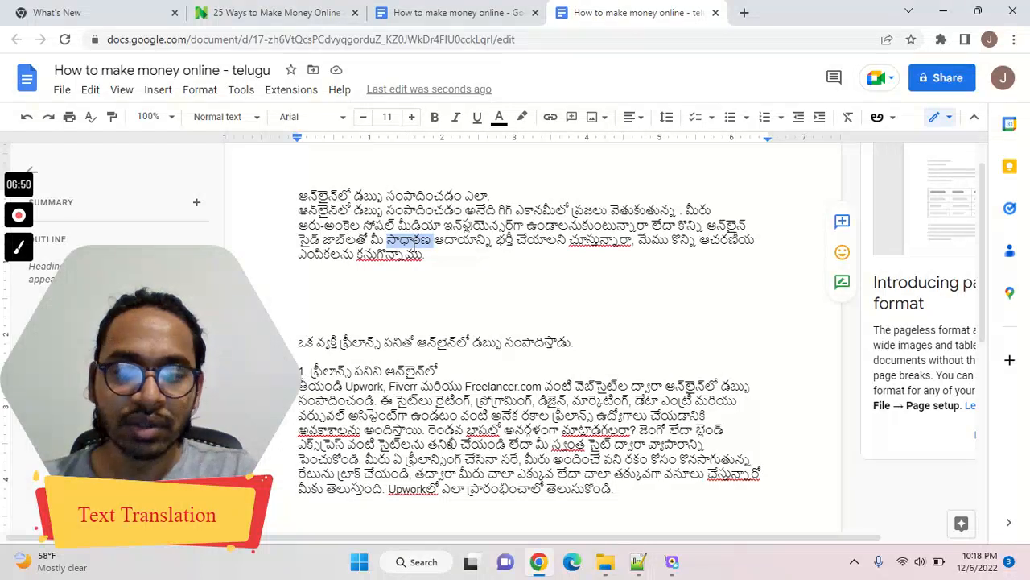
key("BackSpace")
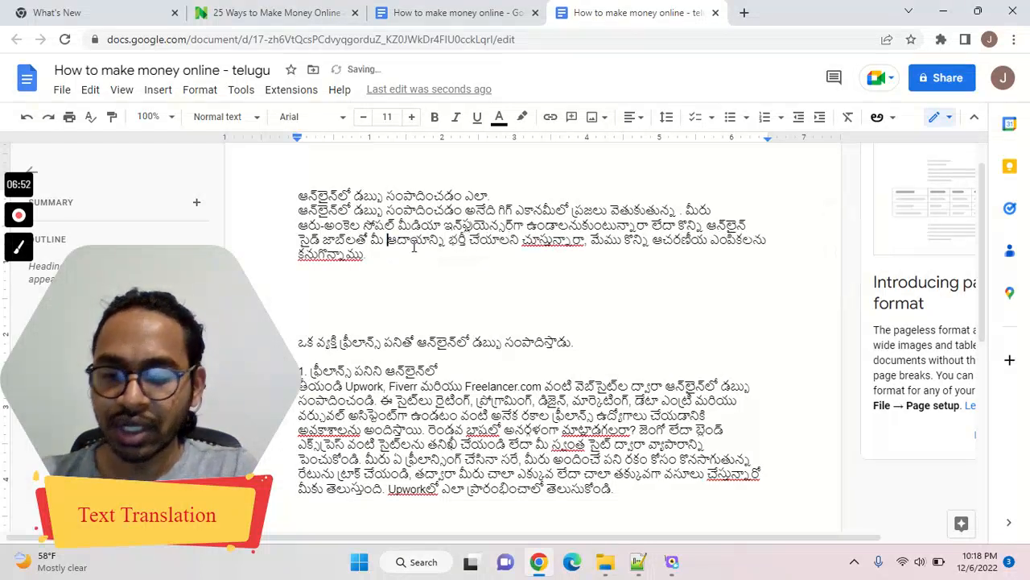
type("<>")
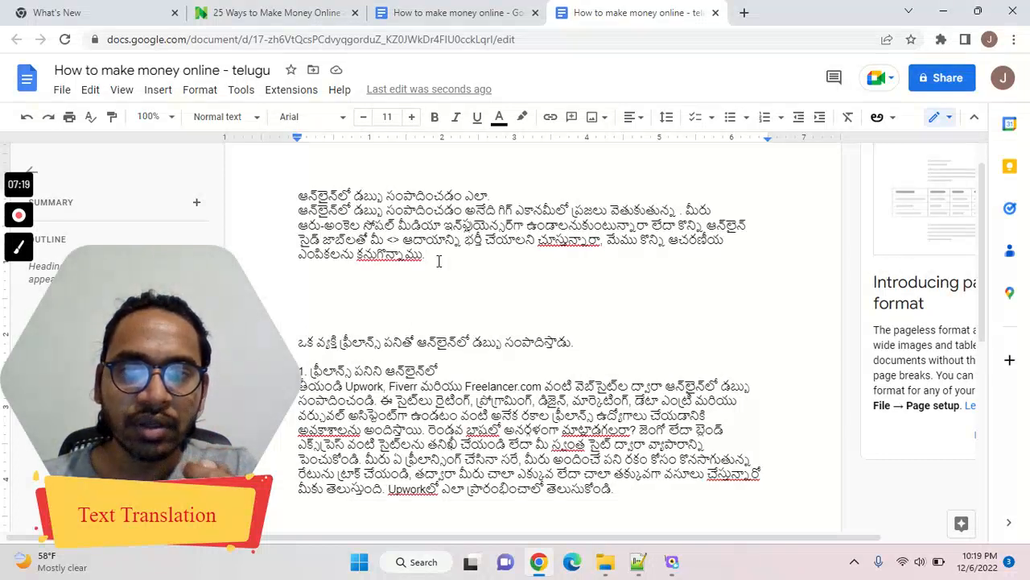
Check the phrase "viable options" in the English original's opening paragraph, and return to the Telugu document.
left_click(449, 10)
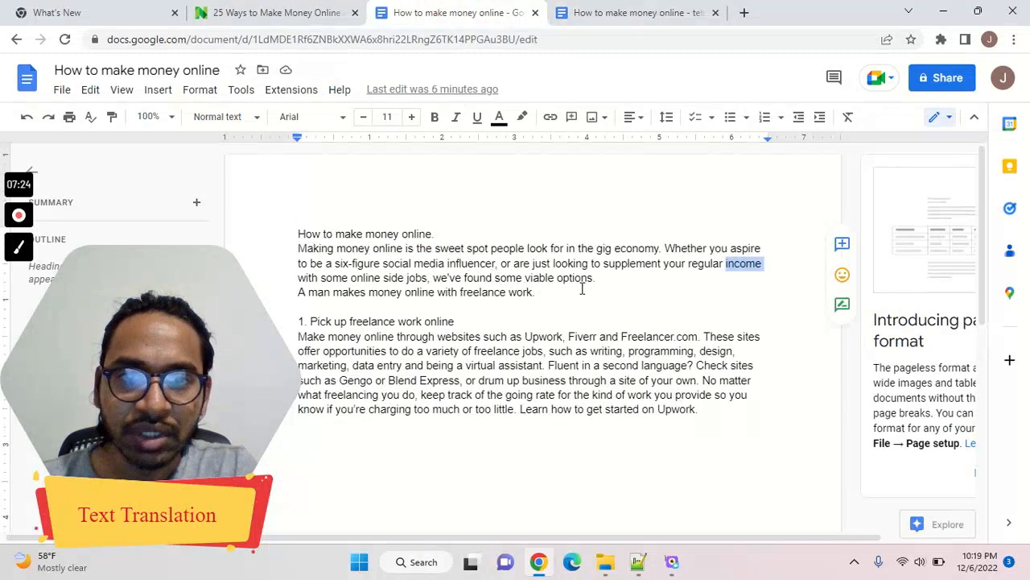
left_click(620, 13)
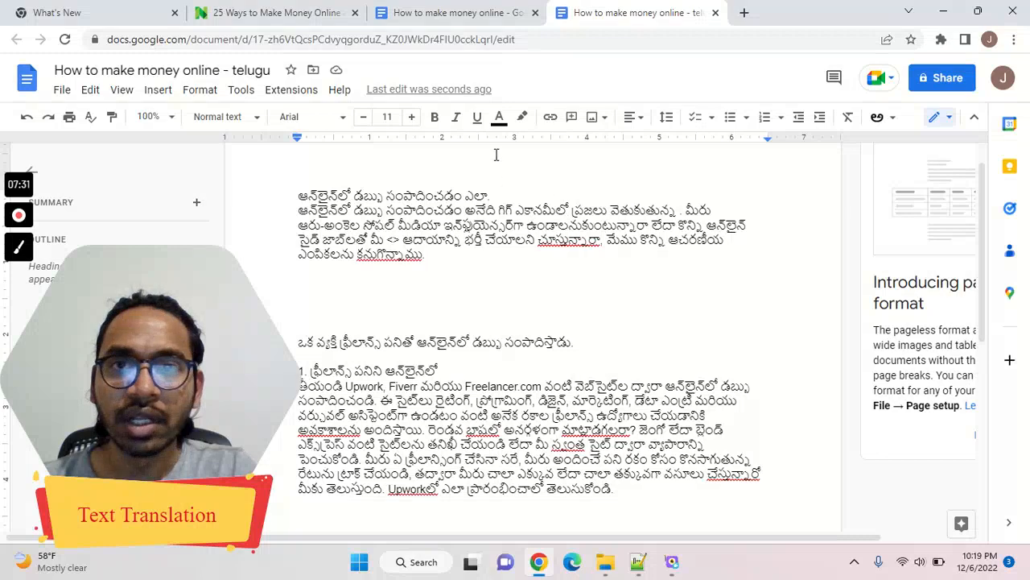
left_click(459, 14)
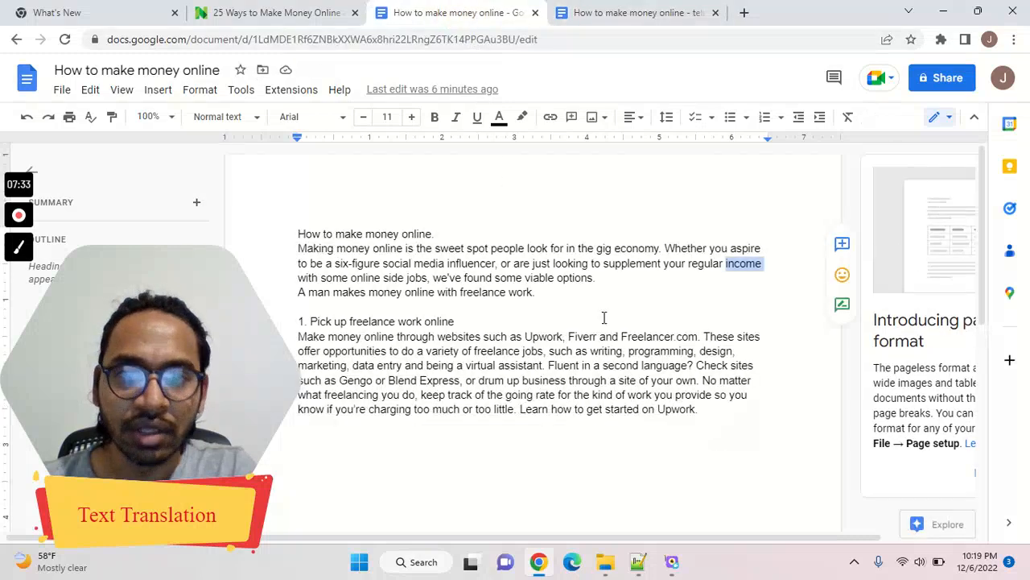
double_click(573, 278)
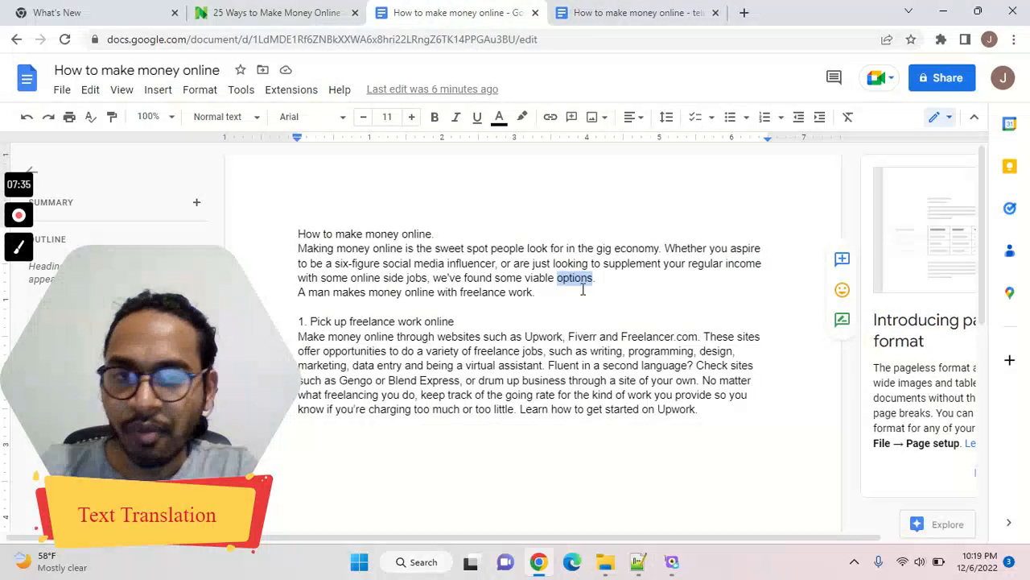
left_click(613, 20)
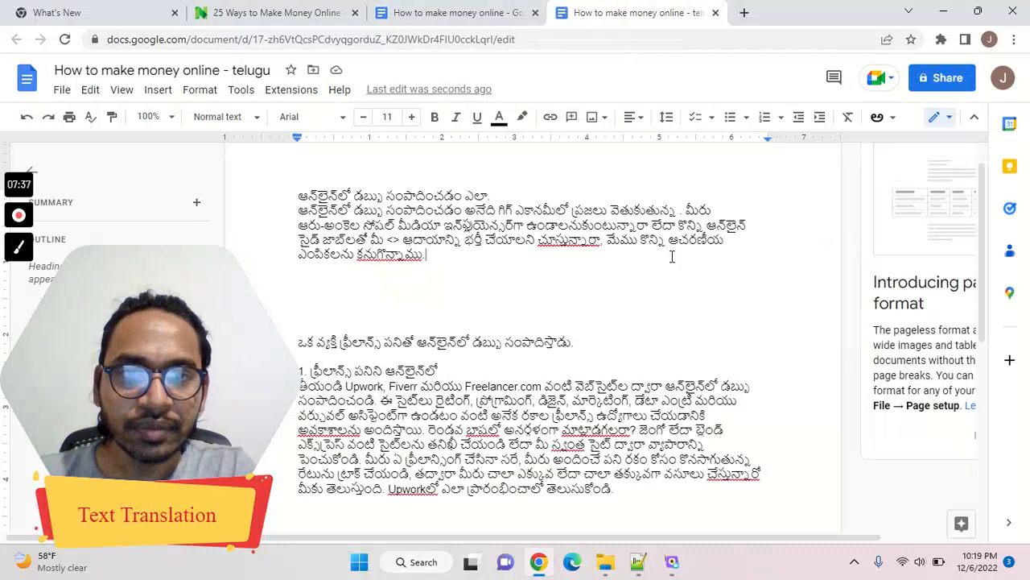
Replace "ఆచరణీయ ఎంపికలను" in the Telugu opening paragraph's last sentence with "practical options".
left_click_drag(667, 240, 359, 256)
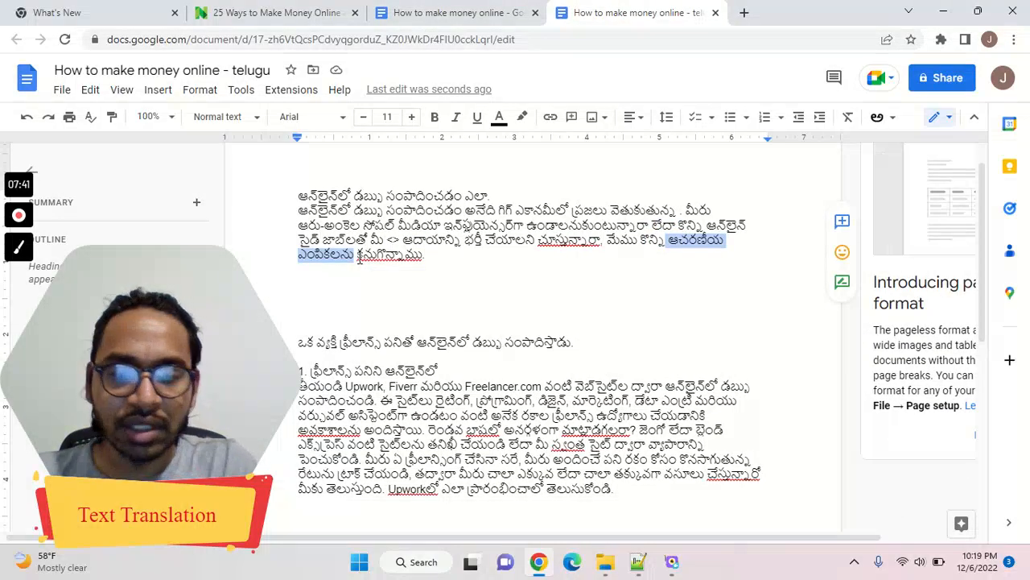
key("BackSpace")
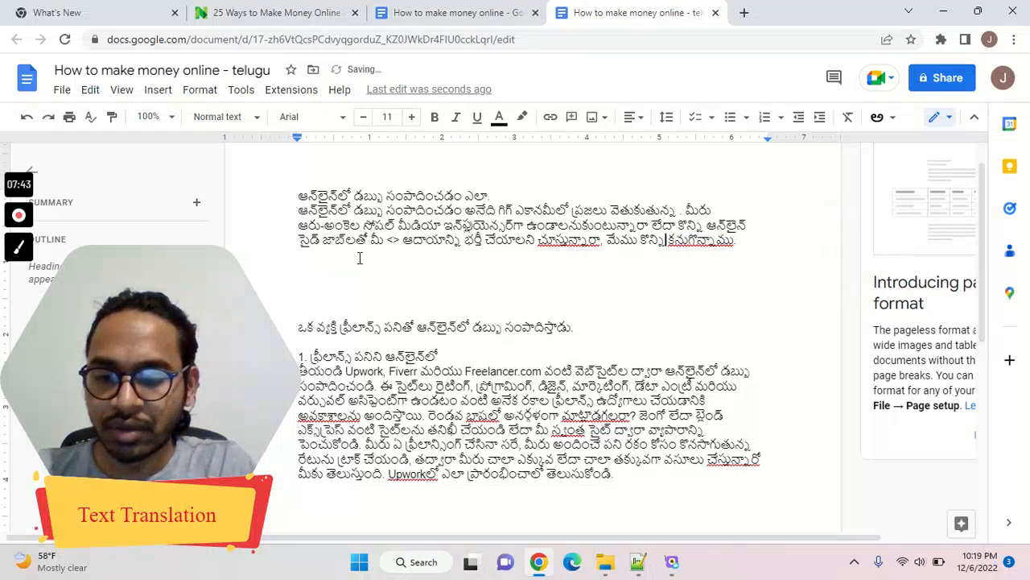
type("options")
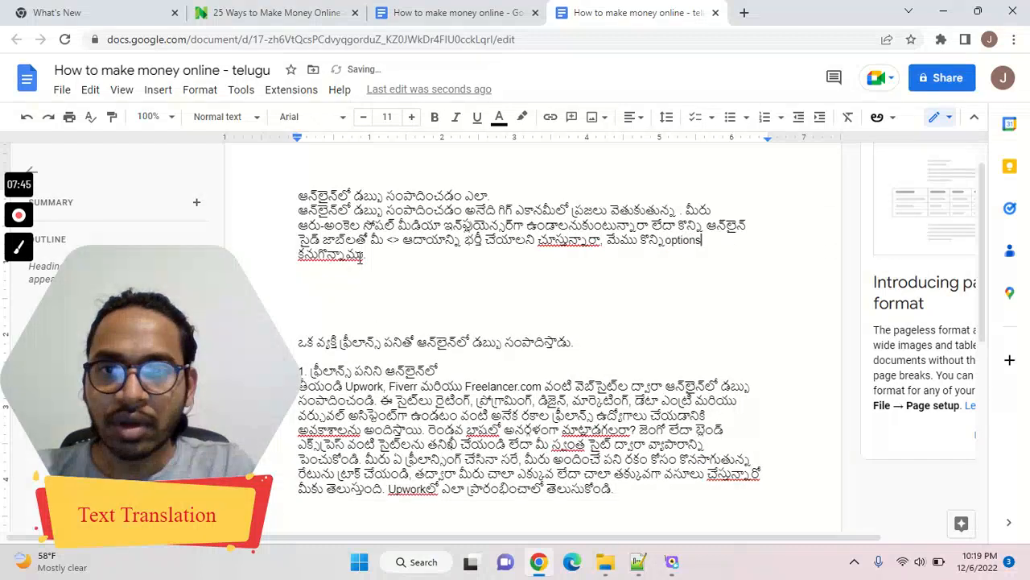
left_click(672, 244)
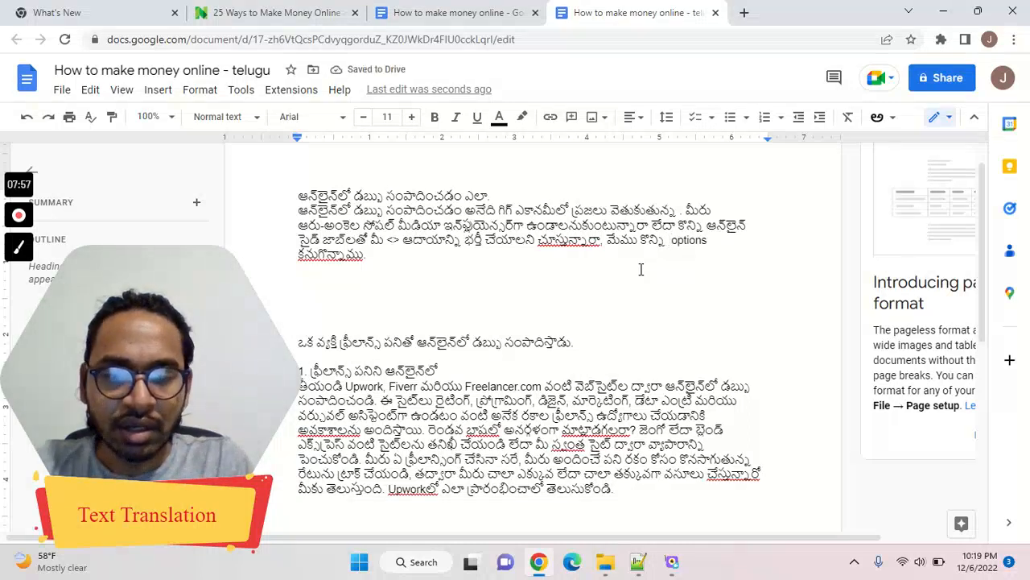
type("pract")
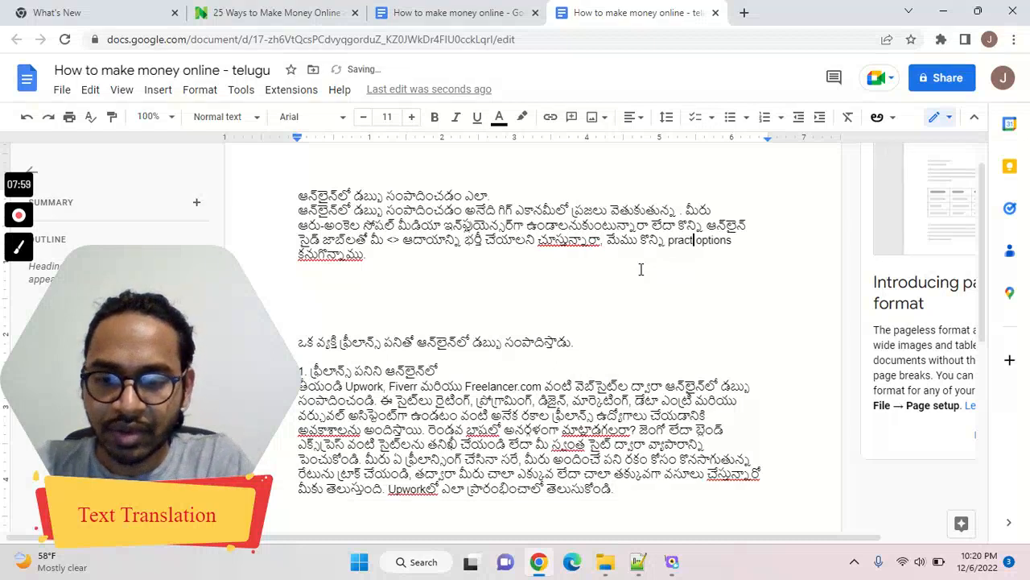
type("ical")
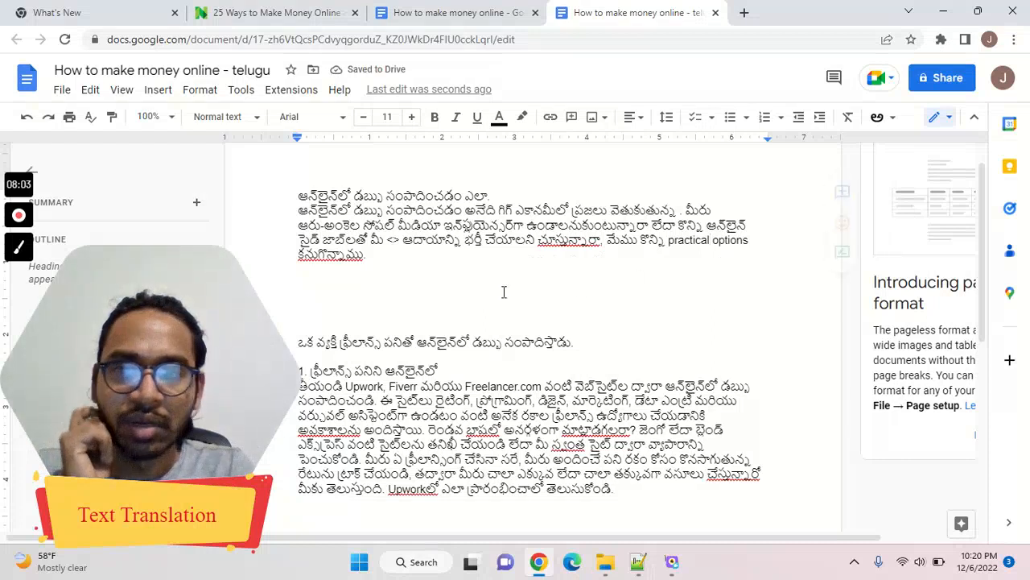
left_click(387, 259)
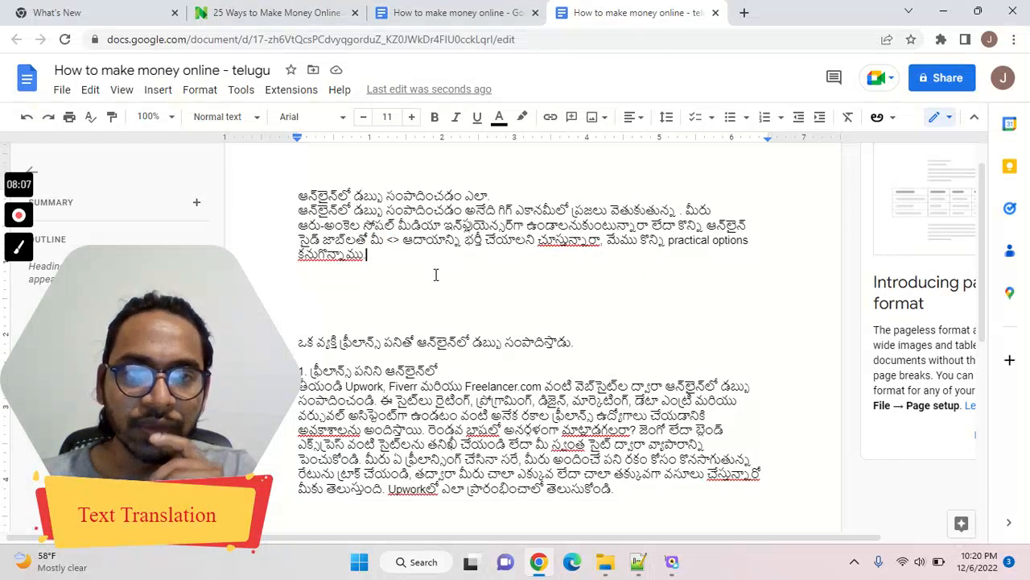
Place the cursor before the full stop of the opening paragraph's first sentence and open voice typing.
left_click(678, 211)
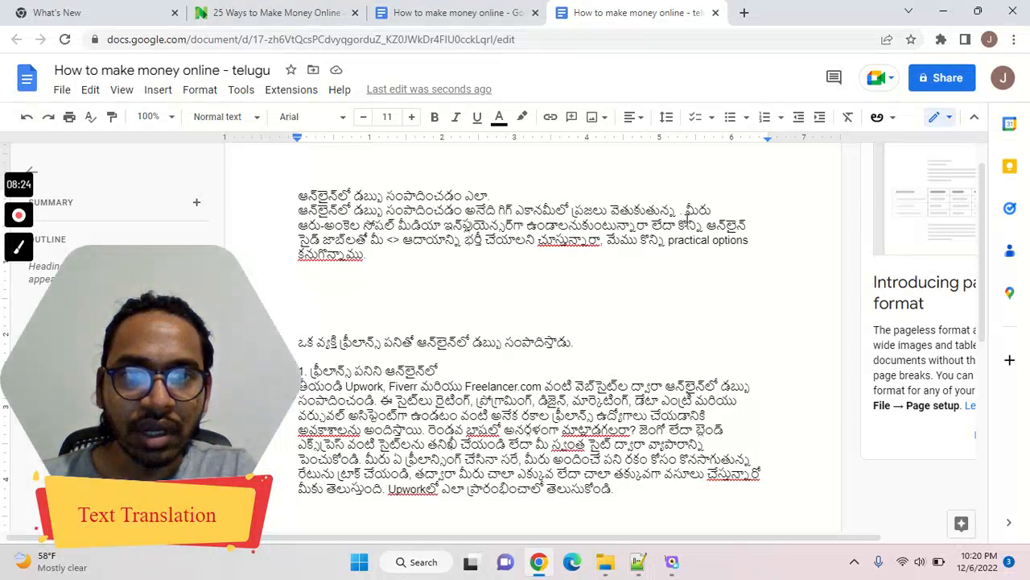
left_click(682, 211)
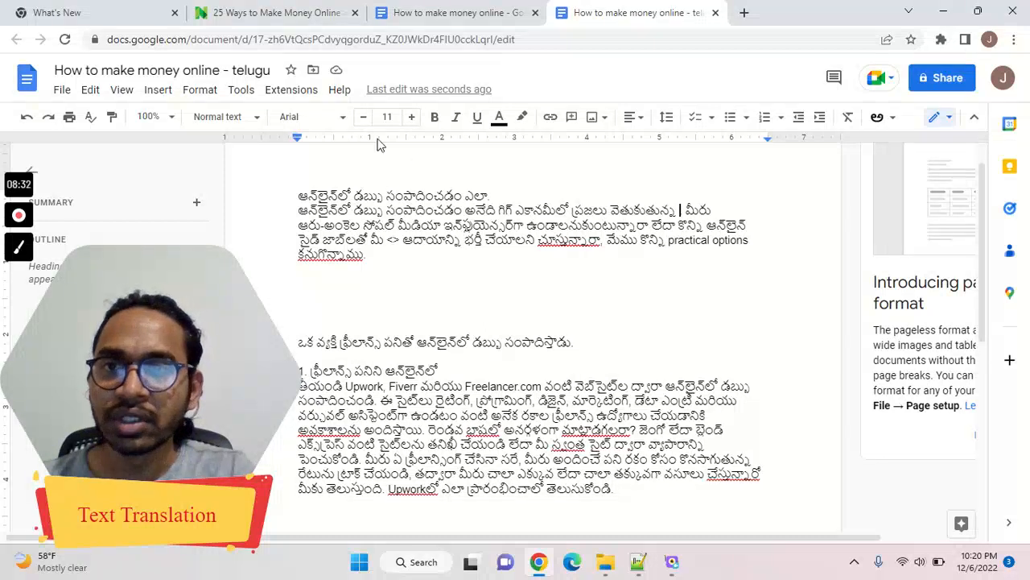
left_click(242, 90)
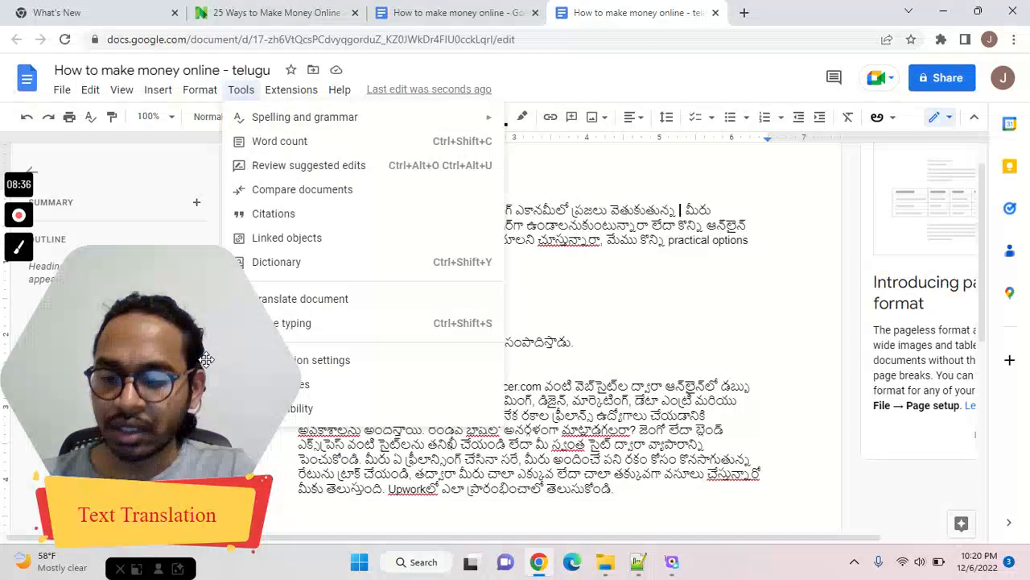
left_click_drag(244, 348, 919, 294)
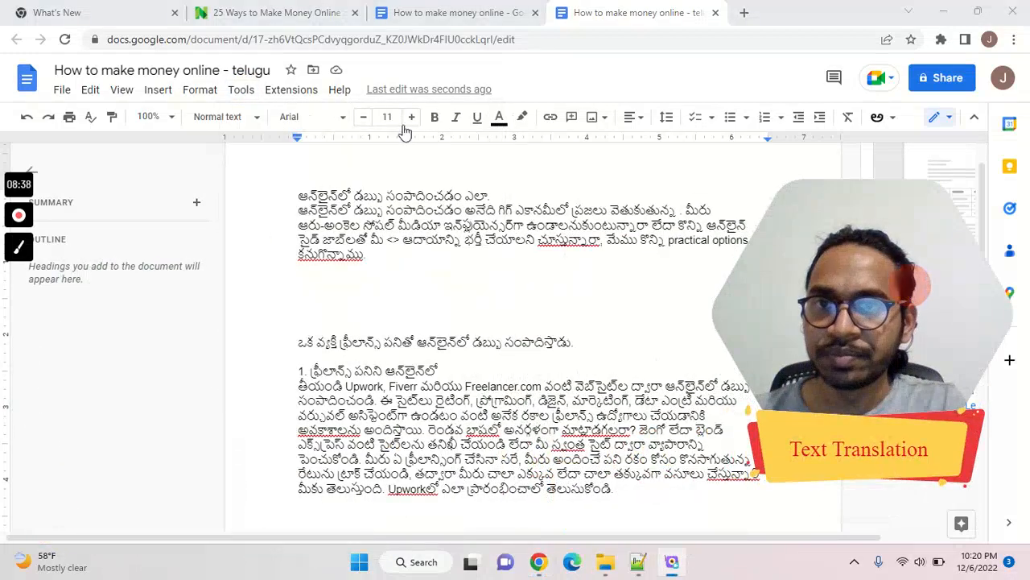
left_click(241, 89)
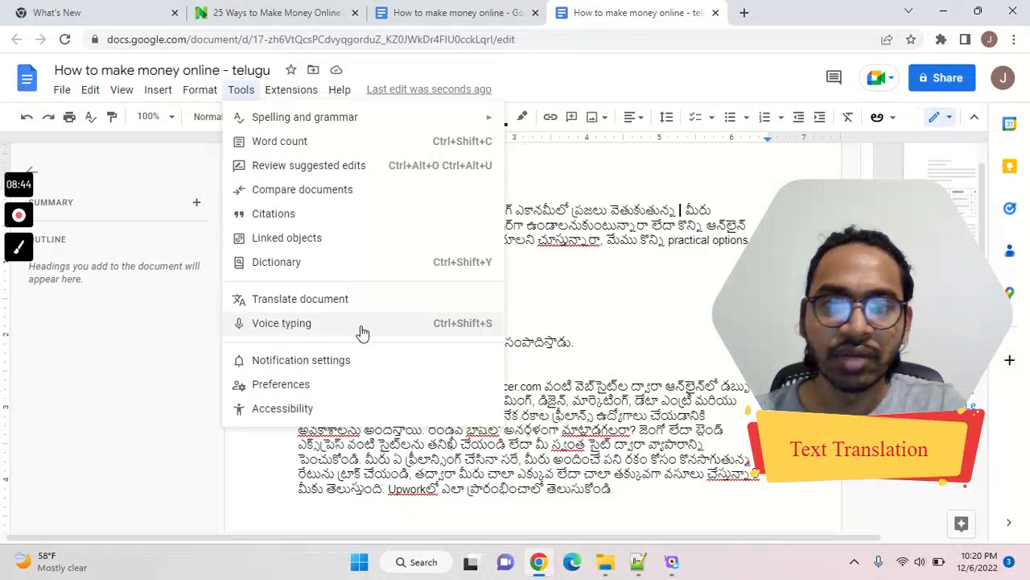
left_click(302, 332)
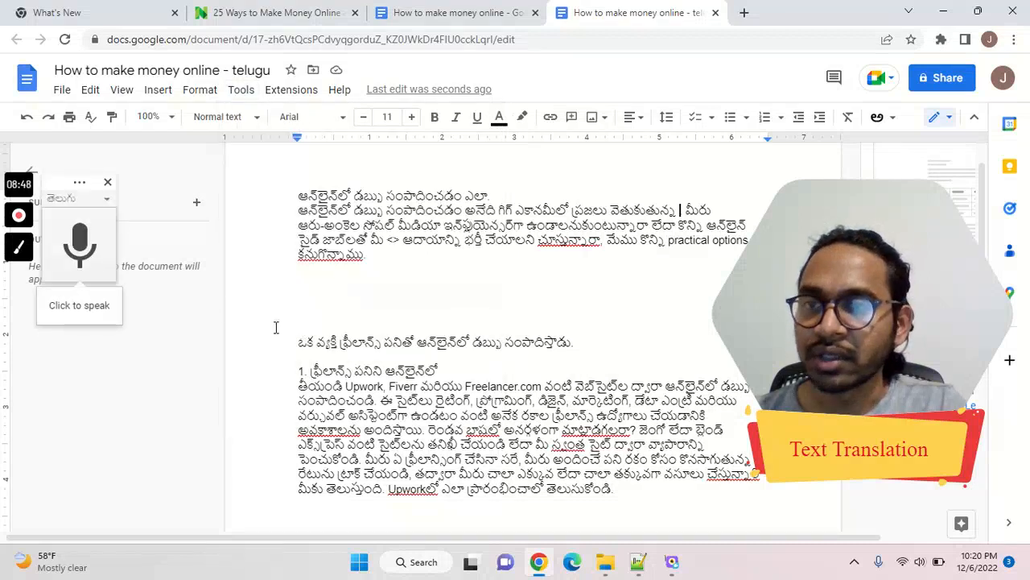
Keep Telugu as the voice typing language and dictate "మంచి అవకాశము" at the end of the first sentence.
left_click(87, 201)
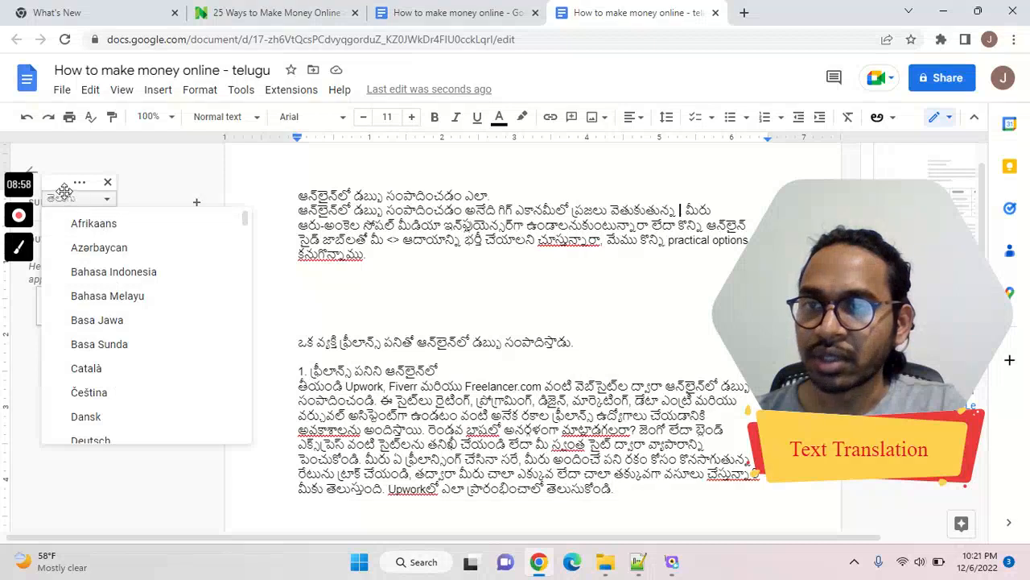
left_click(63, 191)
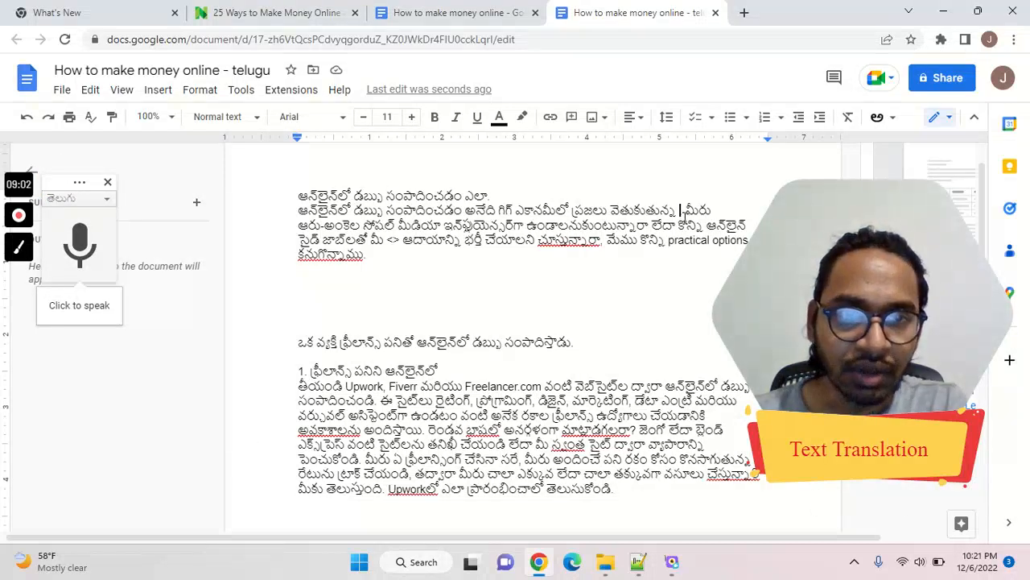
left_click(81, 244)
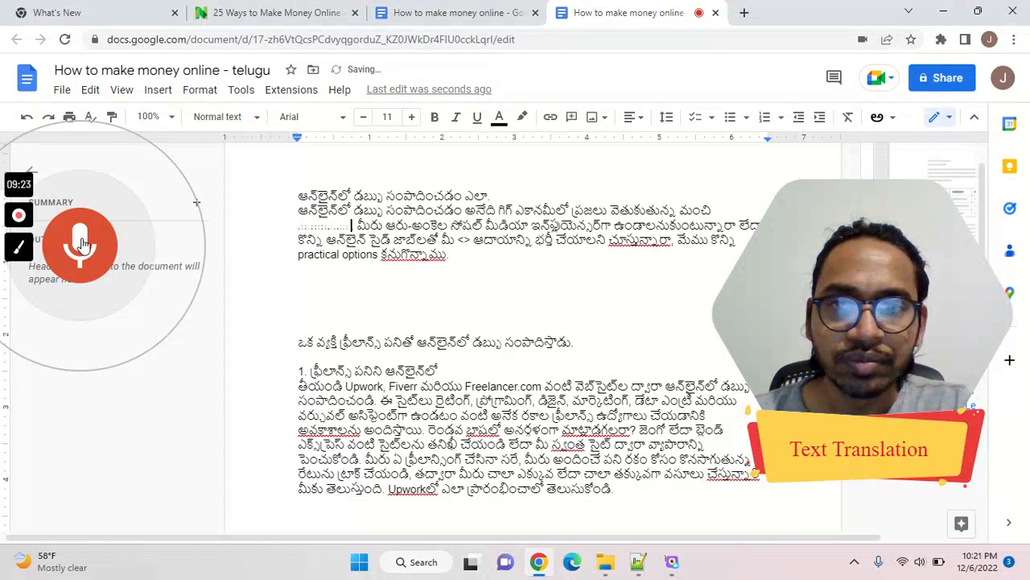
left_click(80, 243)
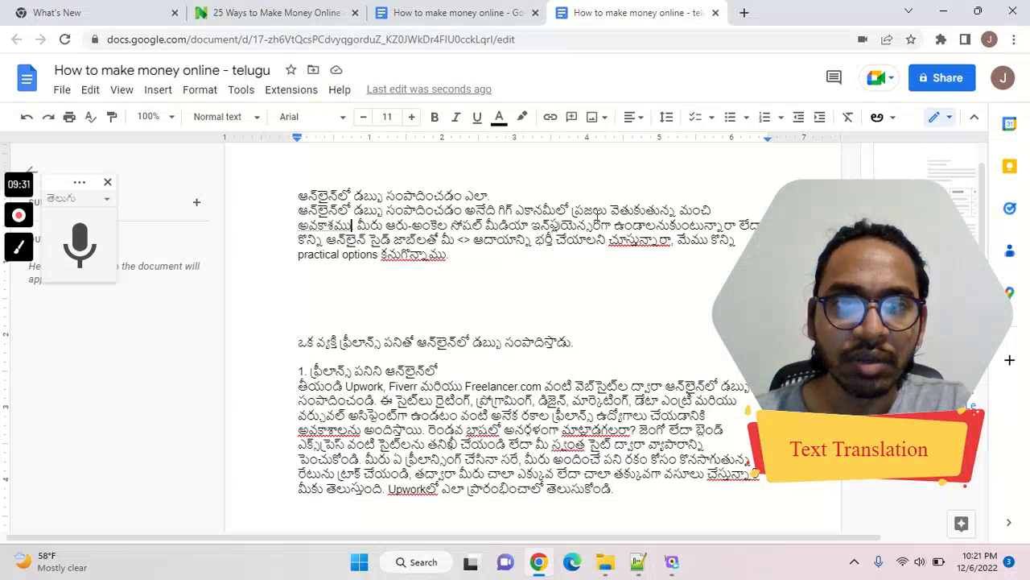
Replace the "<>" placeholder in the opening paragraph with the dictated Telugu word "రోజువారి".
scroll(449, 278, "down", 1)
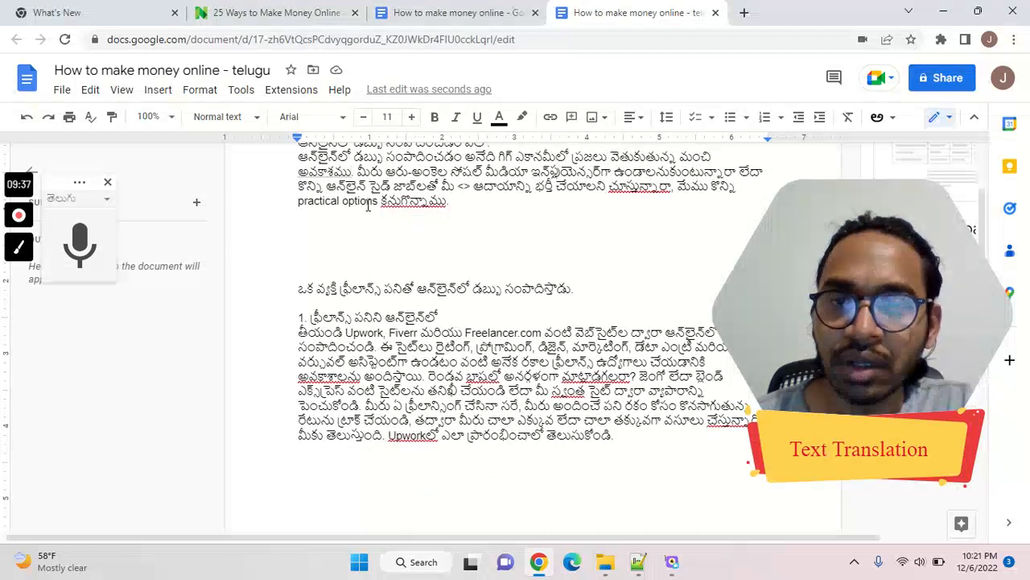
left_click(473, 188)
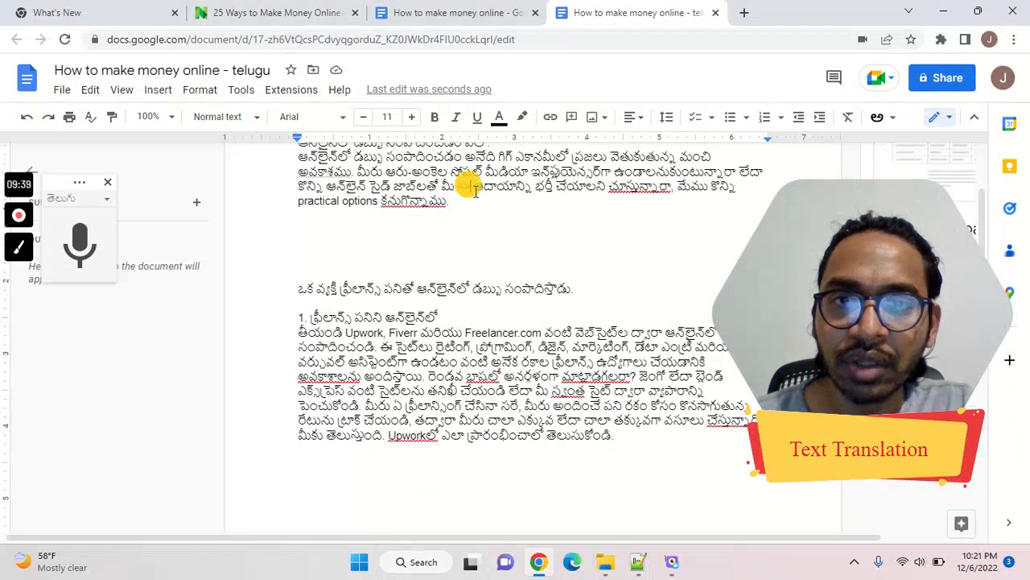
key("BackSpace")
key("BackSpace")
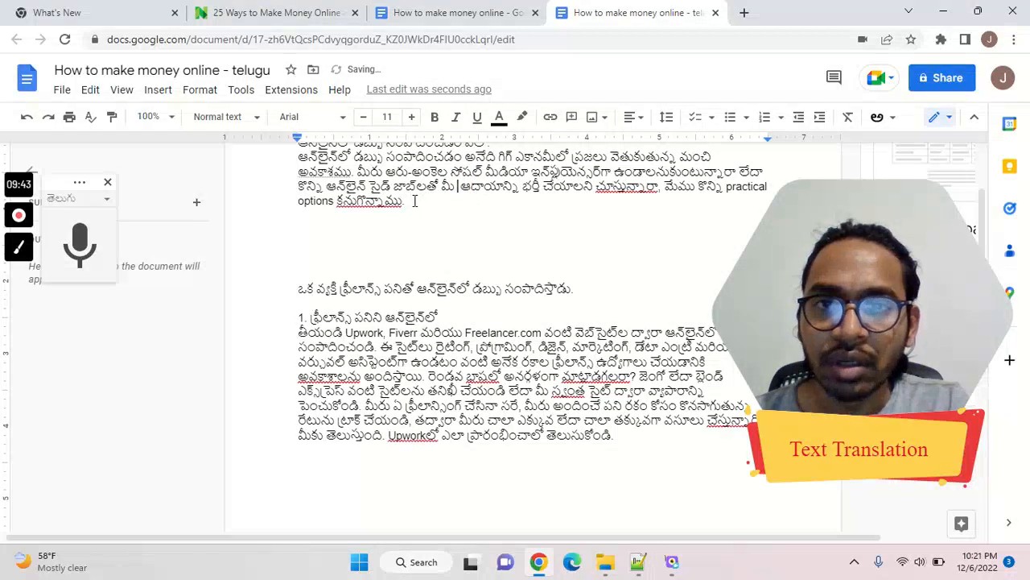
left_click(90, 237)
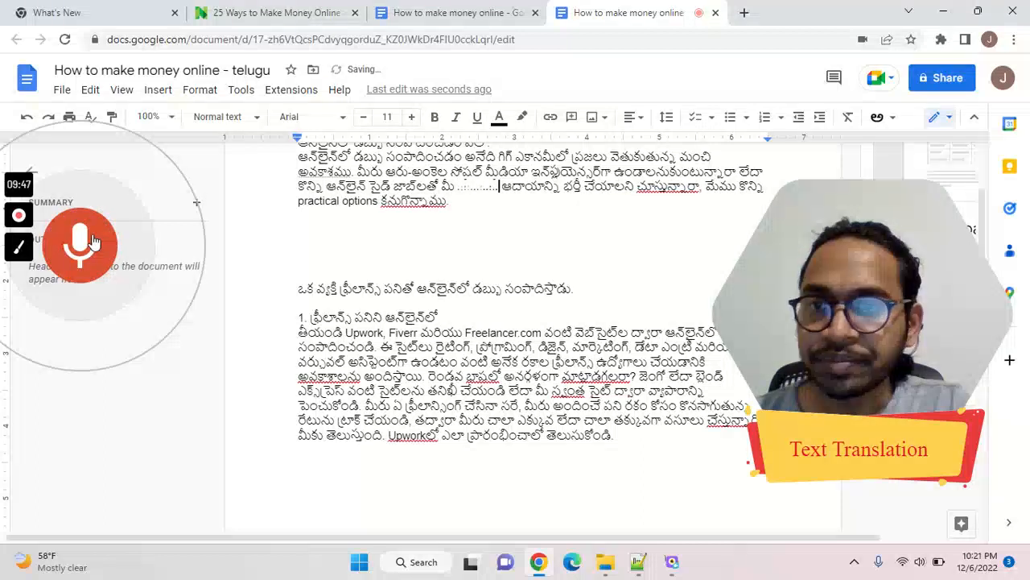
left_click(91, 238)
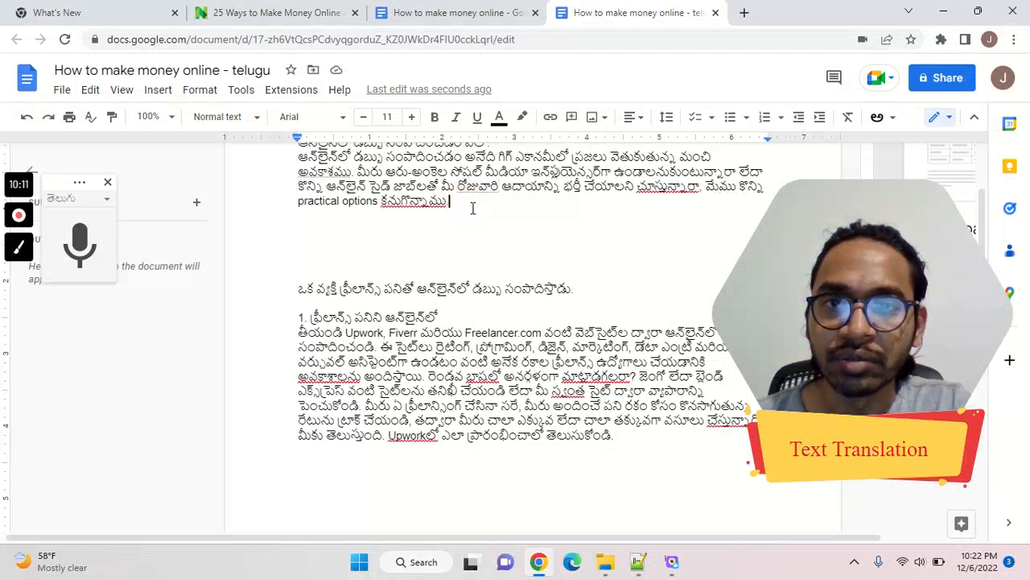
Compare the English original with the edited Telugu title and opening paragraph, and look over the rest of the translation.
scroll(472, 207, "up", 1)
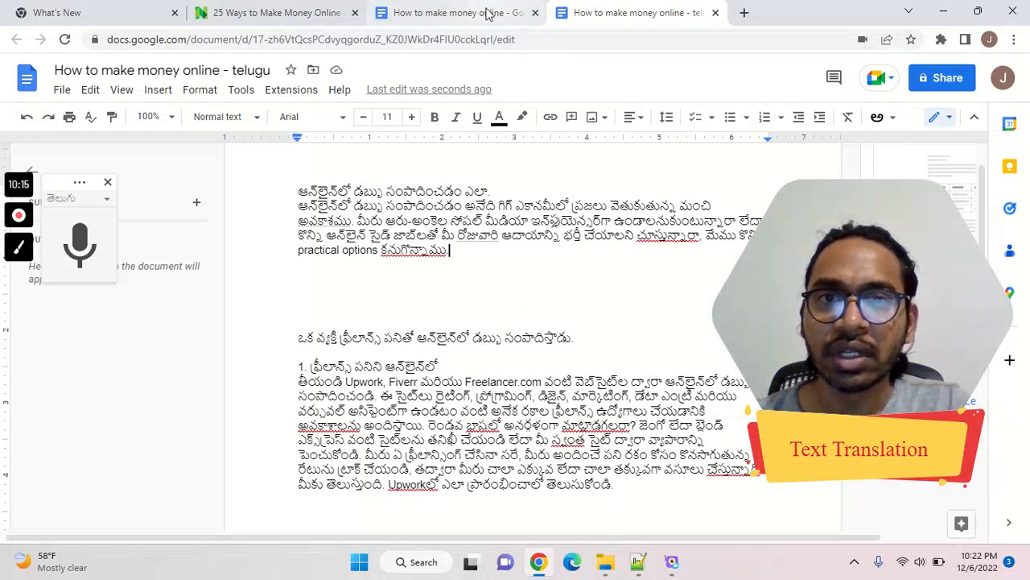
left_click(488, 12)
left_click(614, 14)
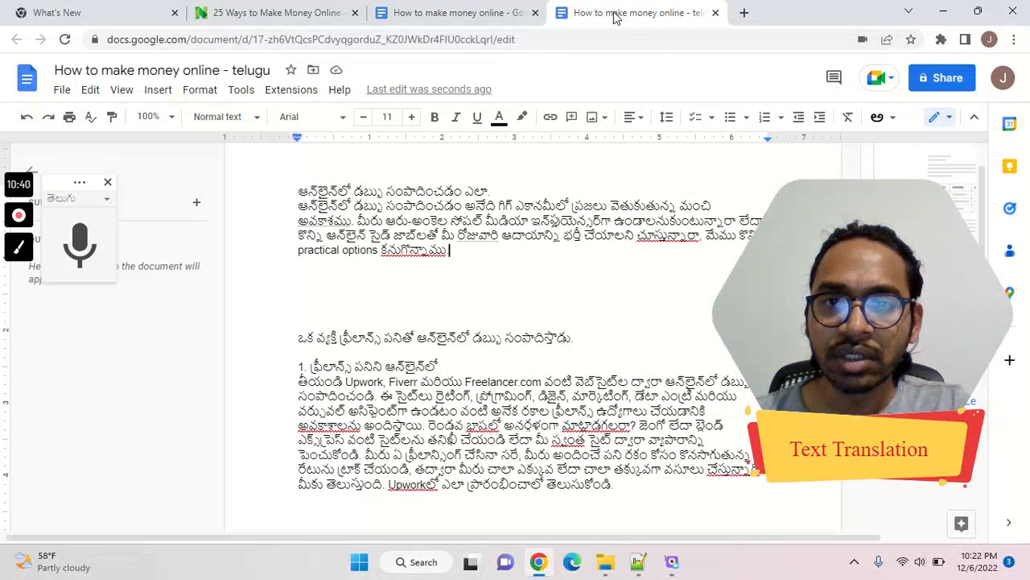
left_click_drag(462, 263, 301, 197)
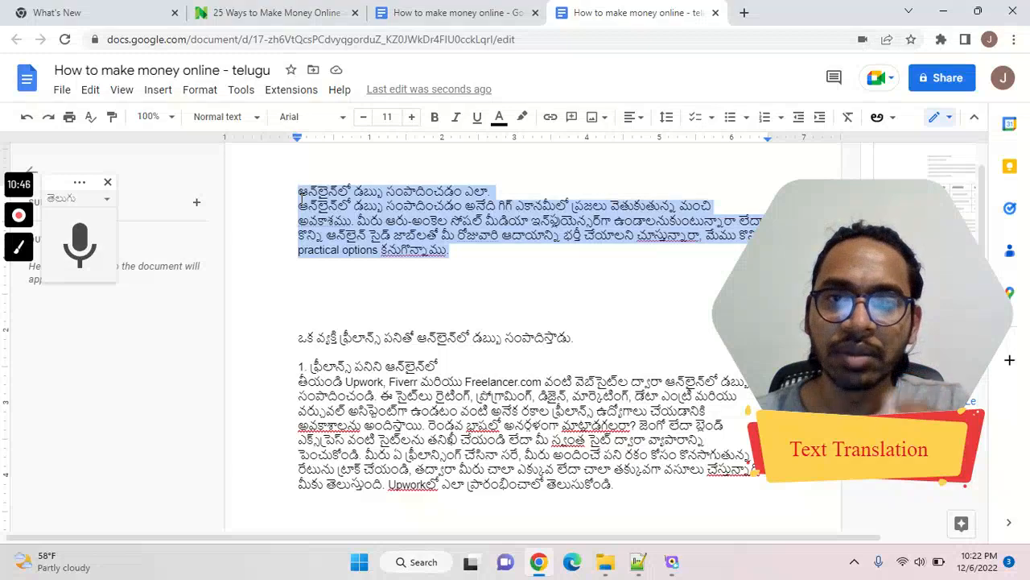
left_click(454, 250)
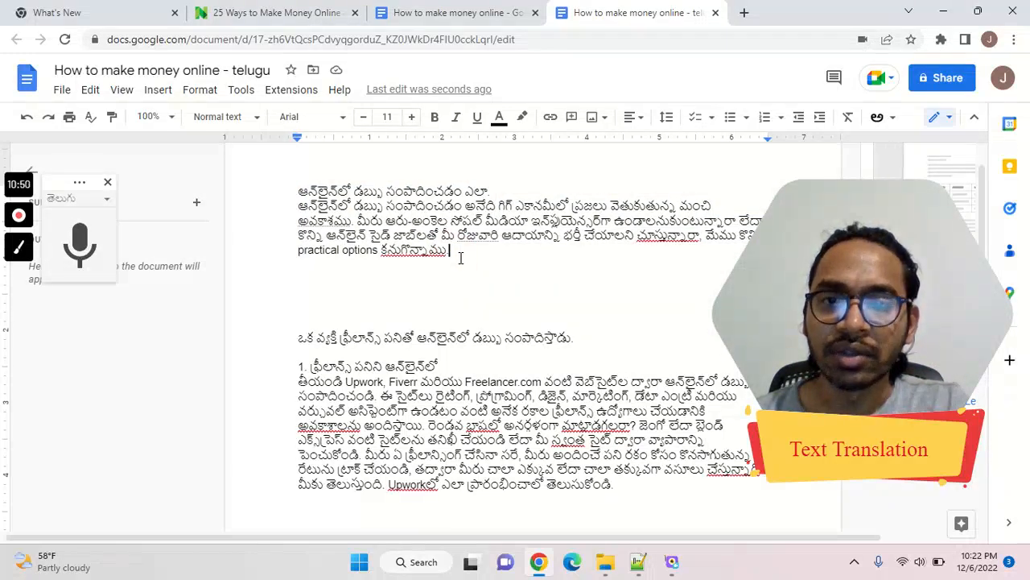
scroll(461, 258, "down", 3)
scroll(460, 257, "up", 3)
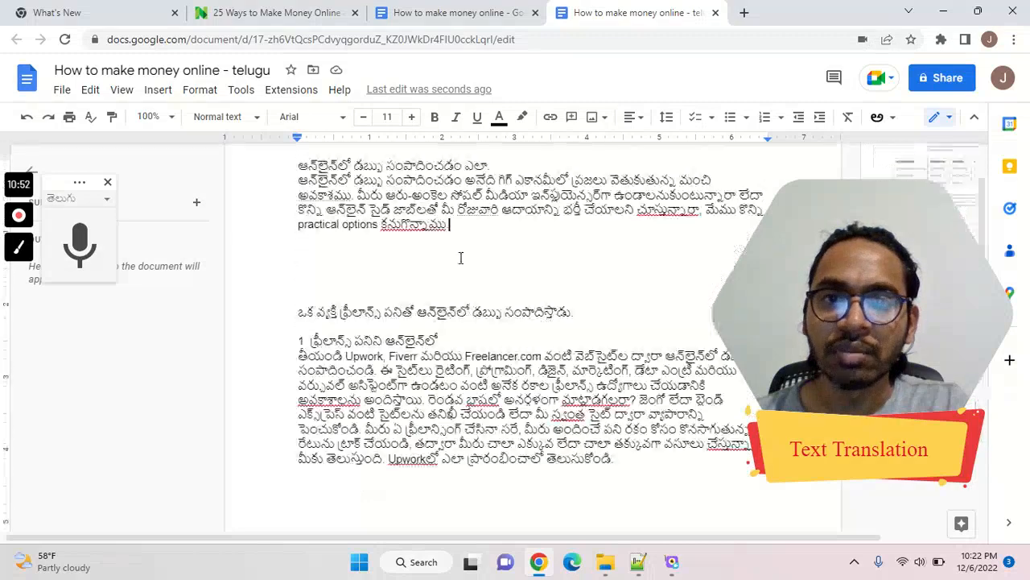